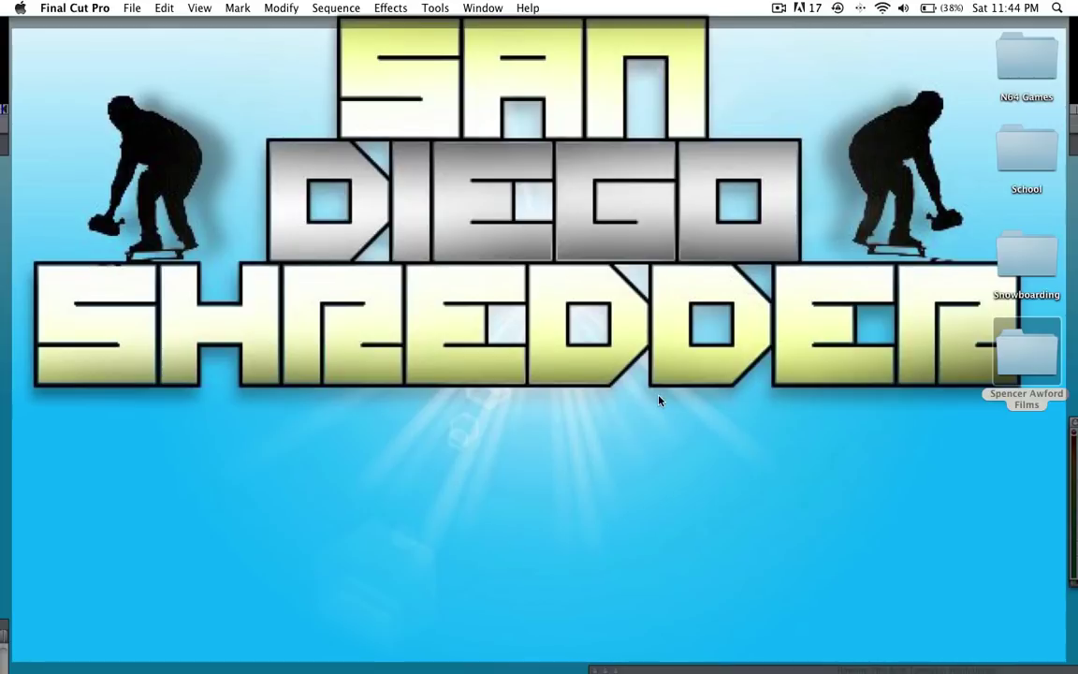
Bring Final Cut Pro forward and make the Film Burn Tutorial timeline active.
mouse_move(496, 666)
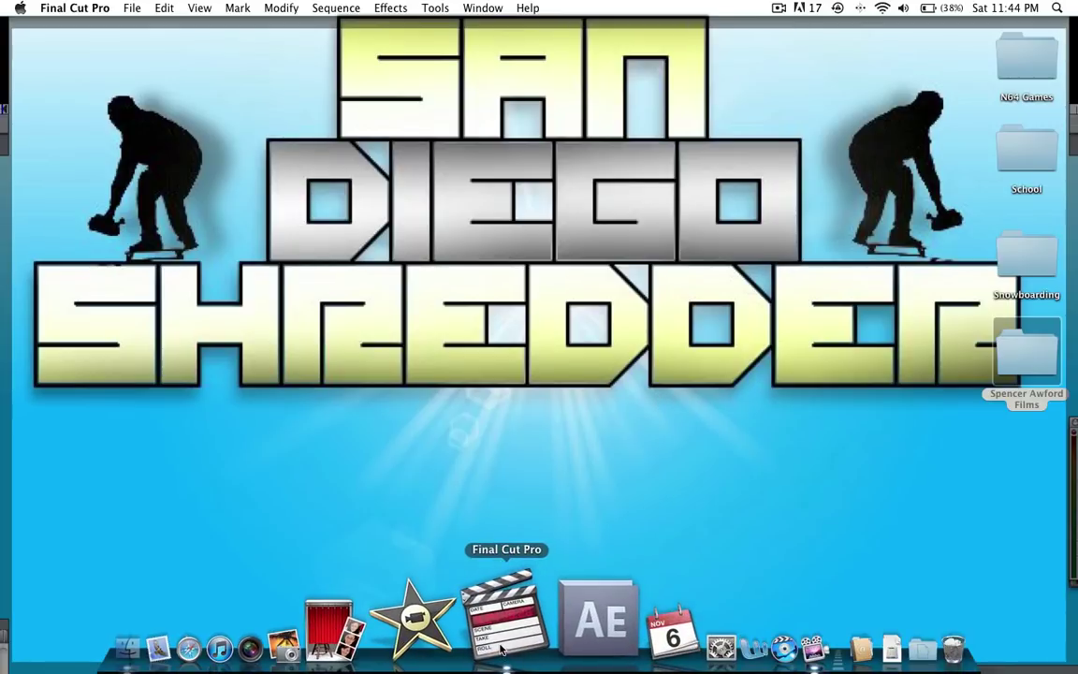
left_click(501, 646)
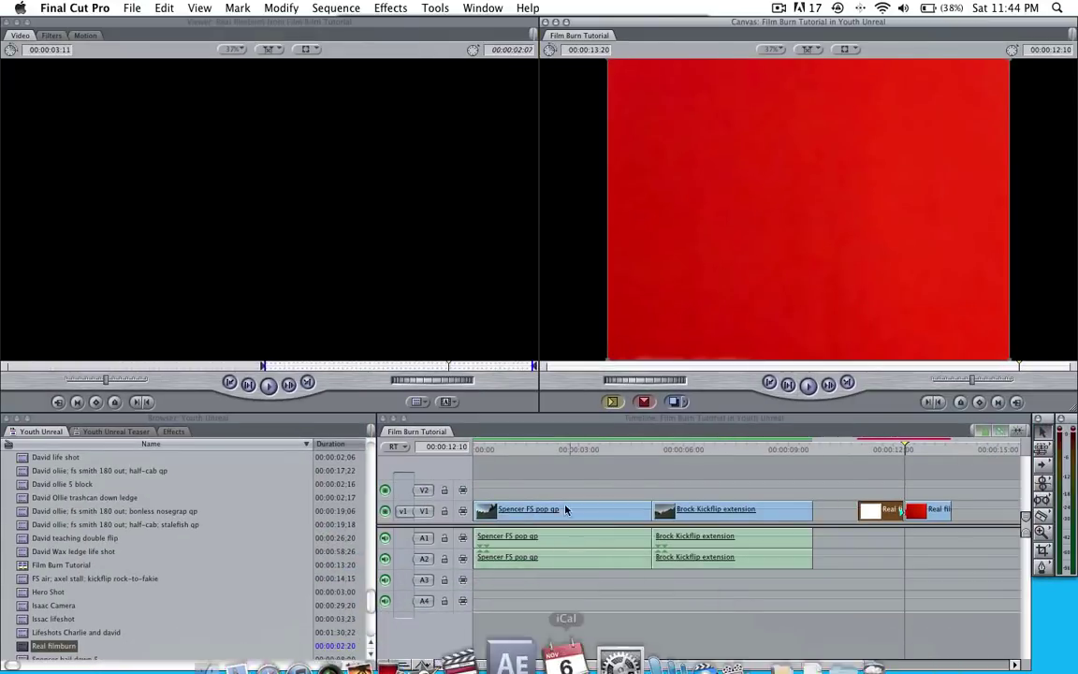
left_click(482, 450)
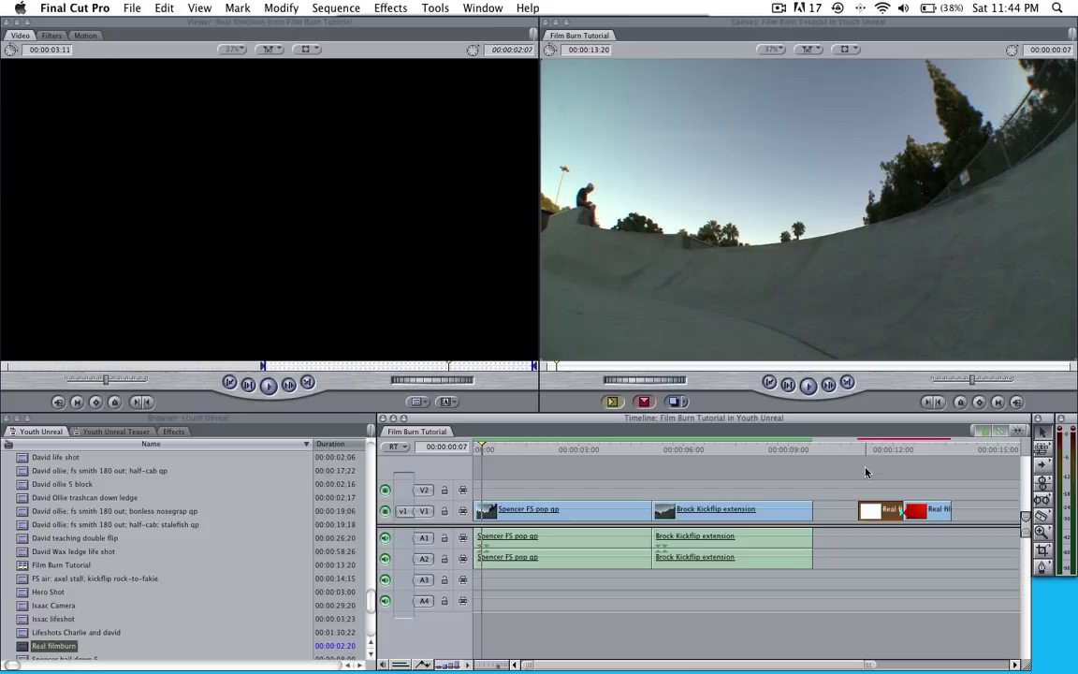
Scrub to and select the edit point between Spencer FS pop qp and Brock Kickflip extension.
left_click_drag(868, 451, 902, 451)
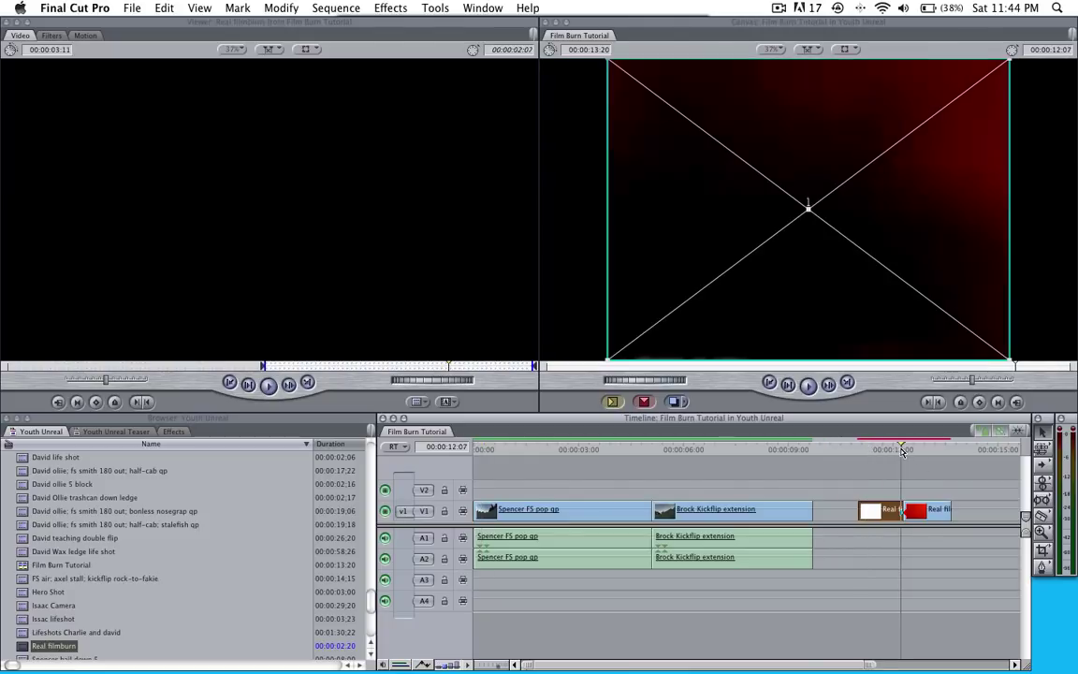
left_click(587, 451)
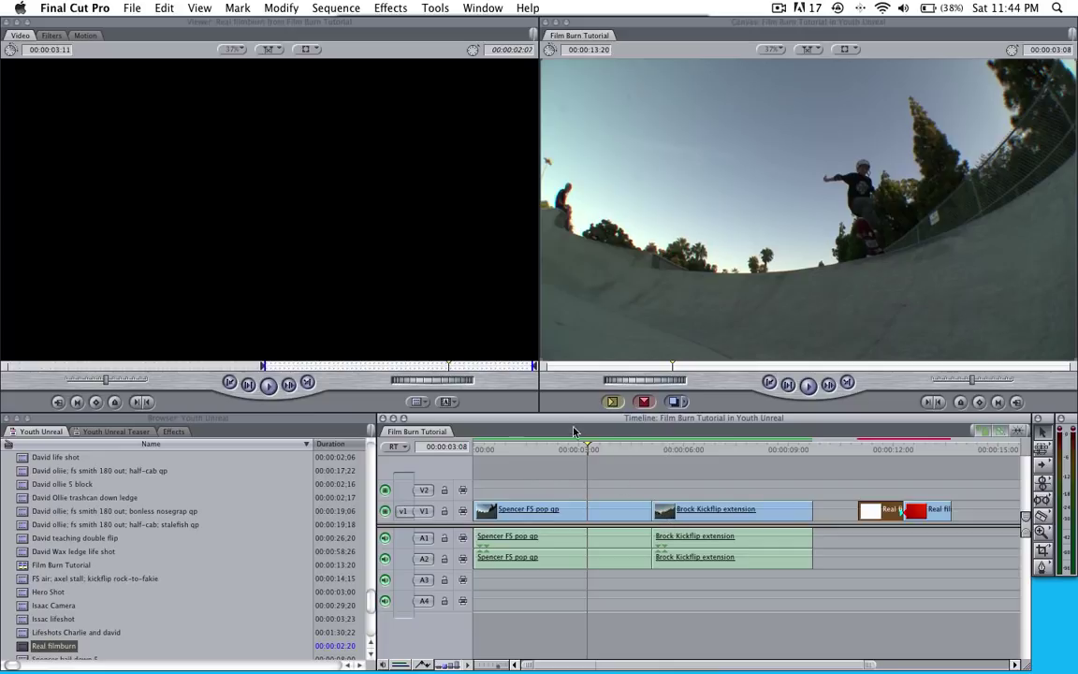
left_click_drag(587, 449, 652, 450)
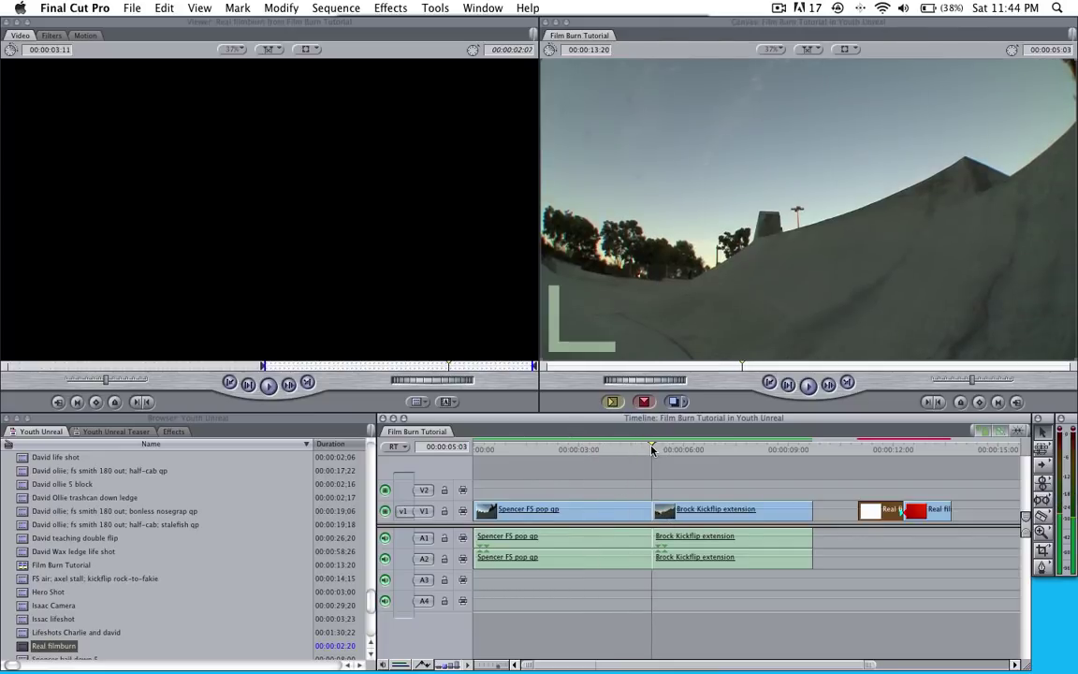
left_click(653, 512)
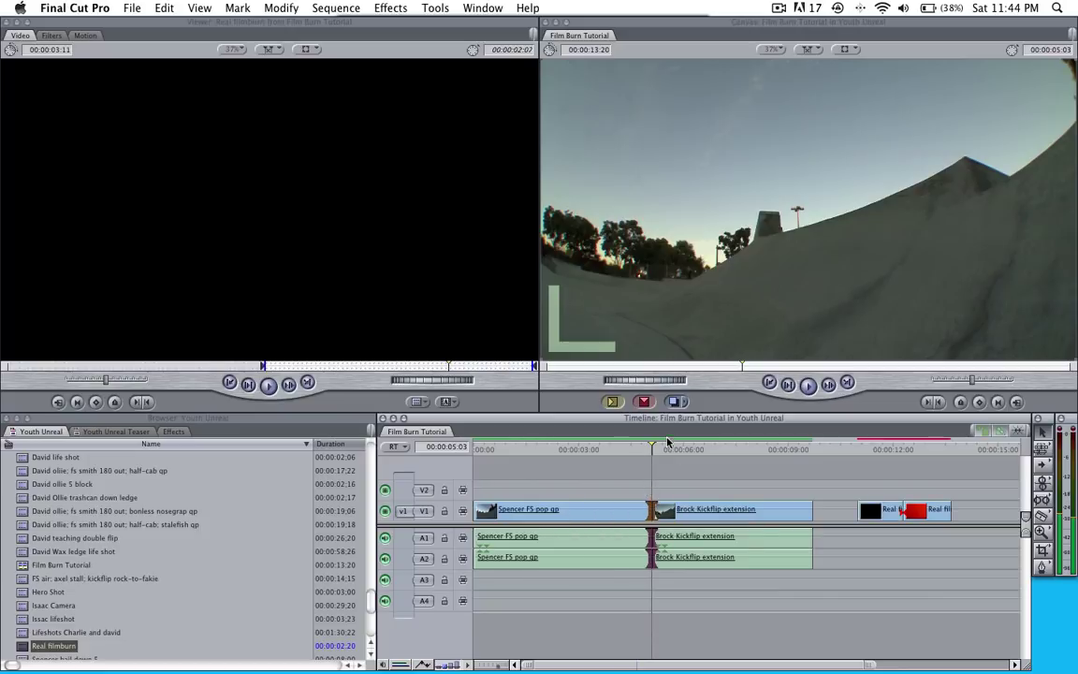
mouse_move(688, 448)
left_mouse_down()
mouse_move(876, 450)
mouse_move(911, 462)
mouse_move(903, 452)
left_mouse_up()
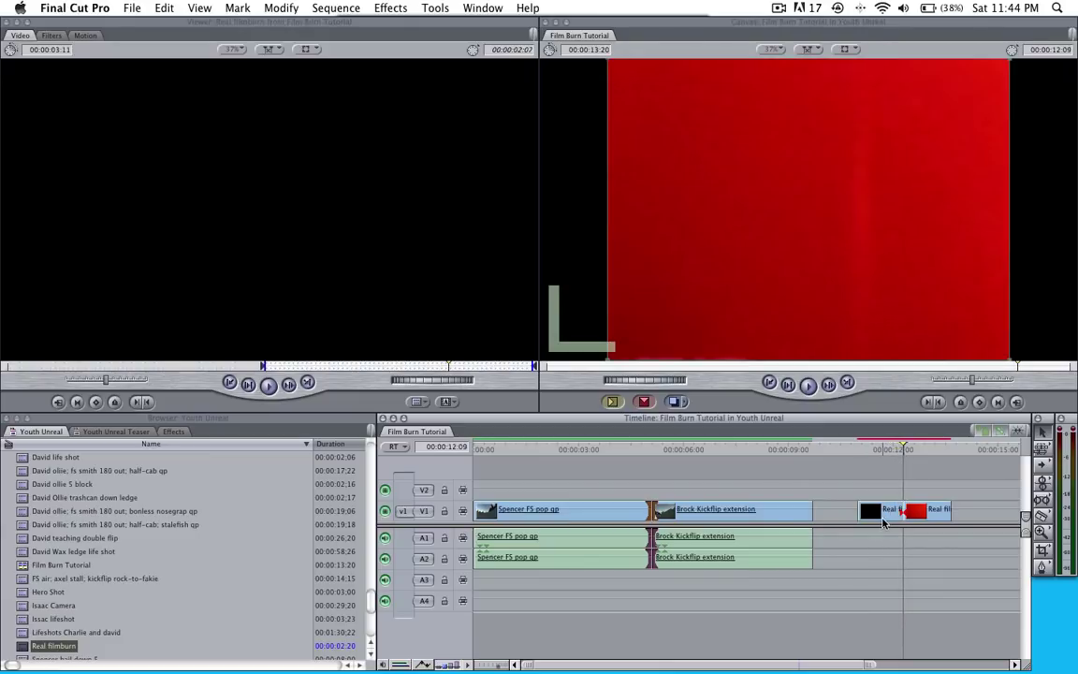
Move the Real filmburn clip from the end of V1 onto V2, sliding it left over the Spencer/Brock cut.
left_click(882, 517)
double_click(882, 518)
left_click_drag(882, 517, 766, 488)
key("Up")
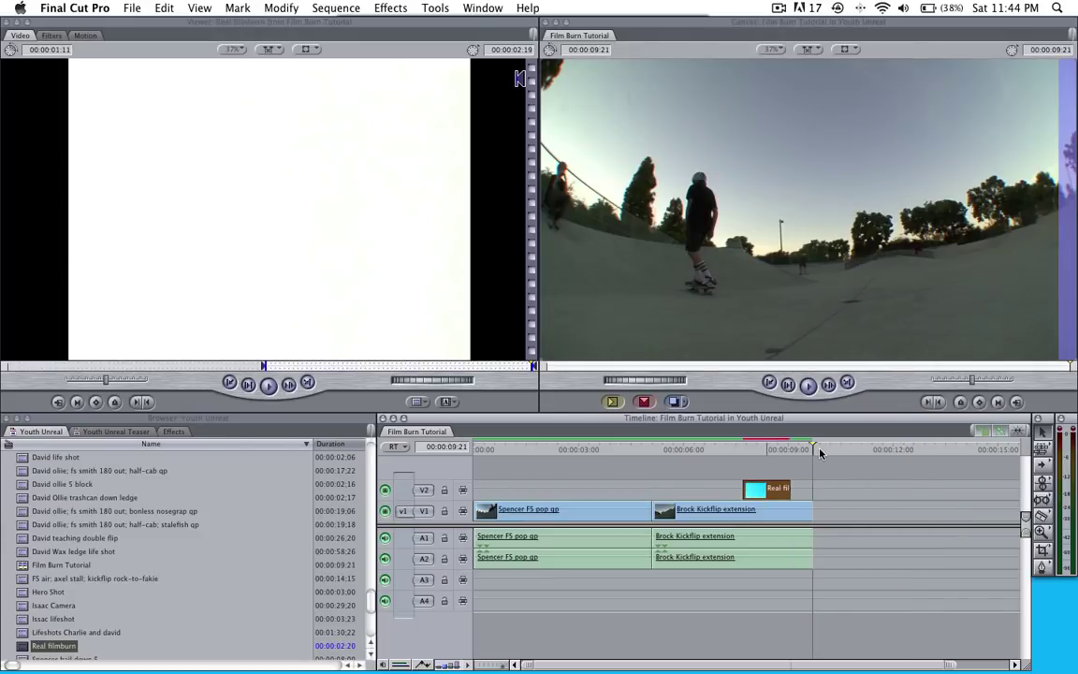
left_click_drag(815, 437, 612, 449)
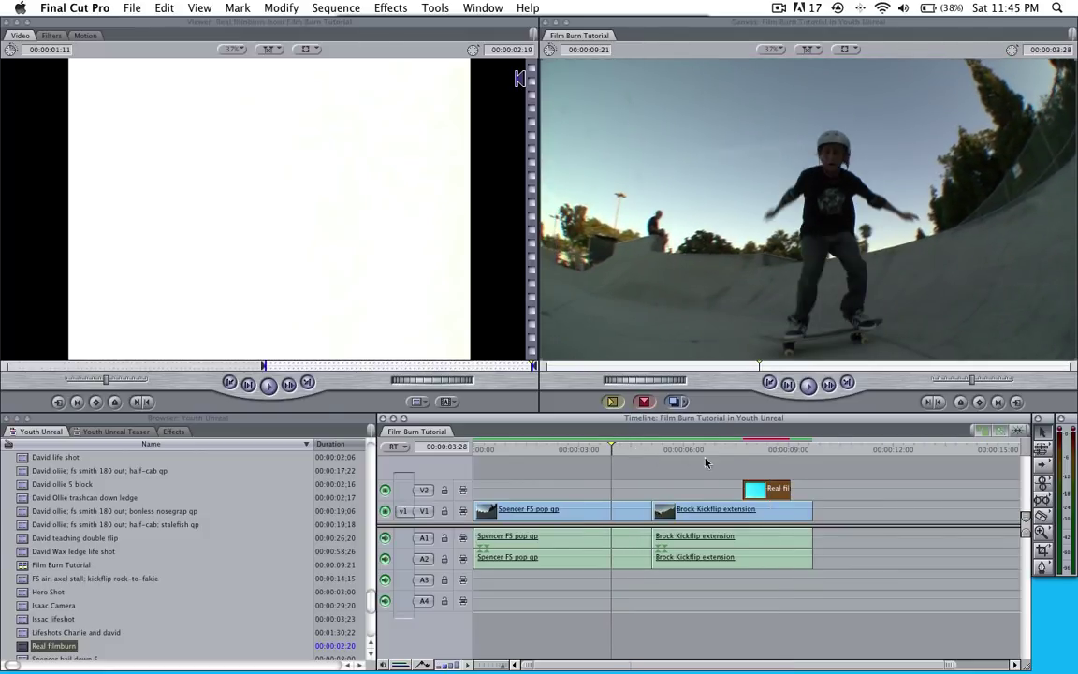
left_click_drag(756, 486, 635, 491)
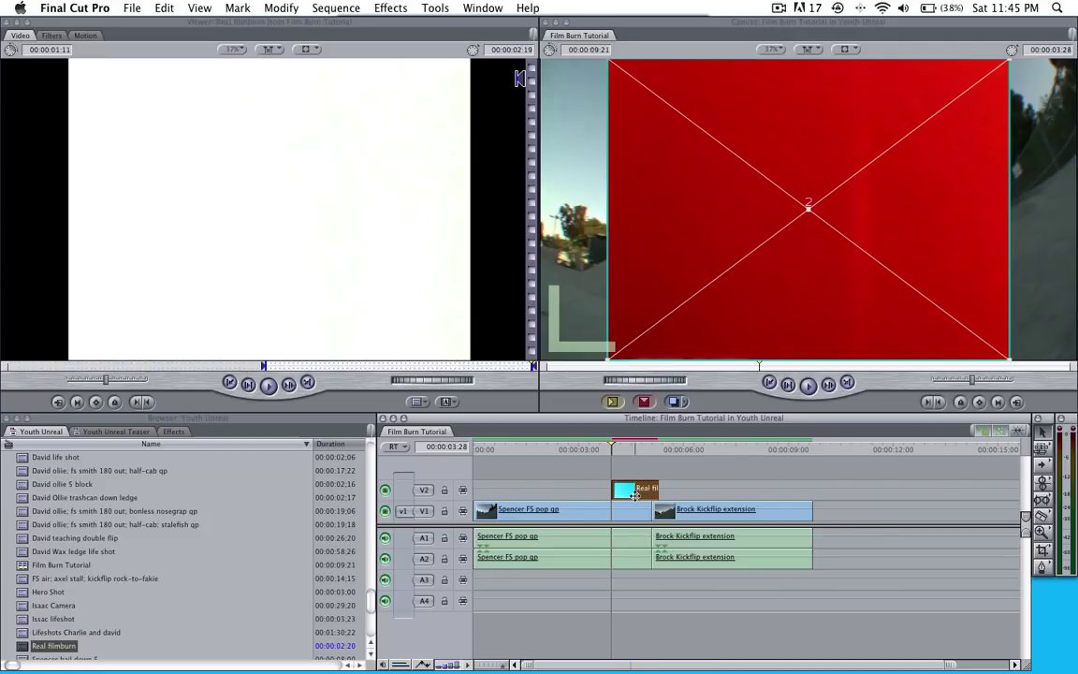
Set the Real filmburn clip's speed rate to 40 and preview it across the cut.
right_click(643, 488)
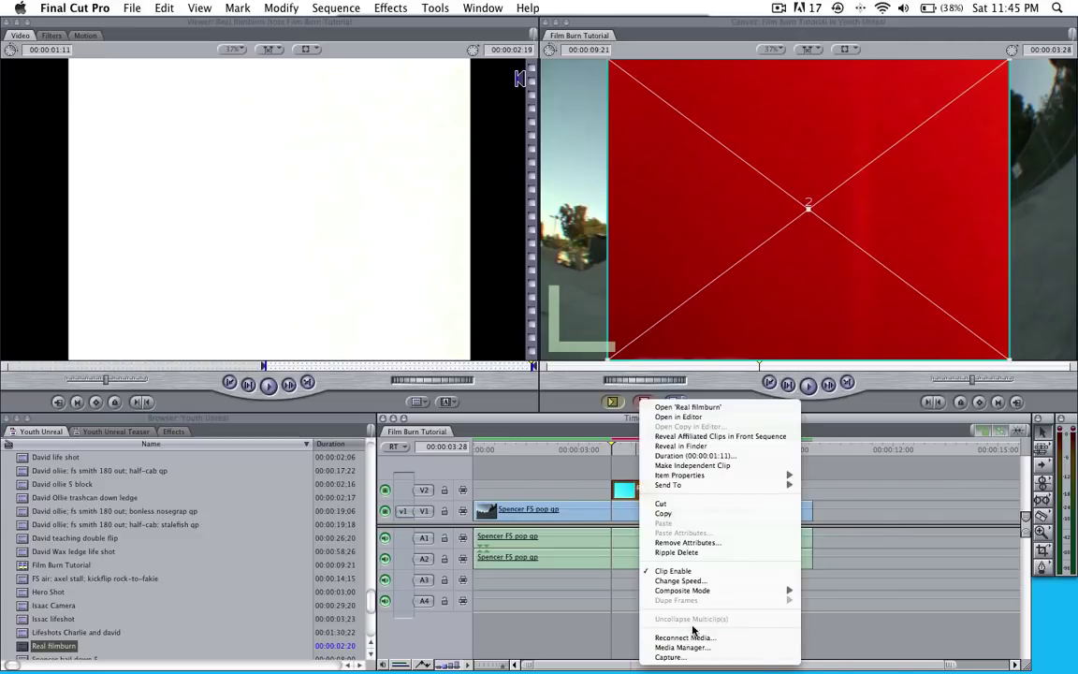
left_click(702, 584)
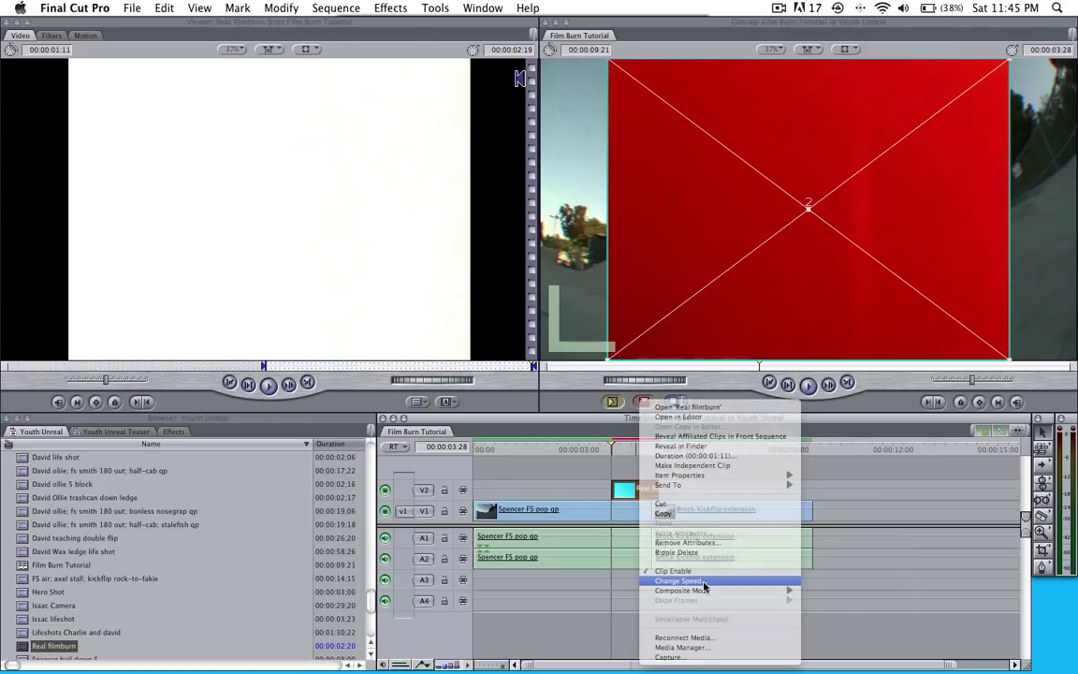
type("40")
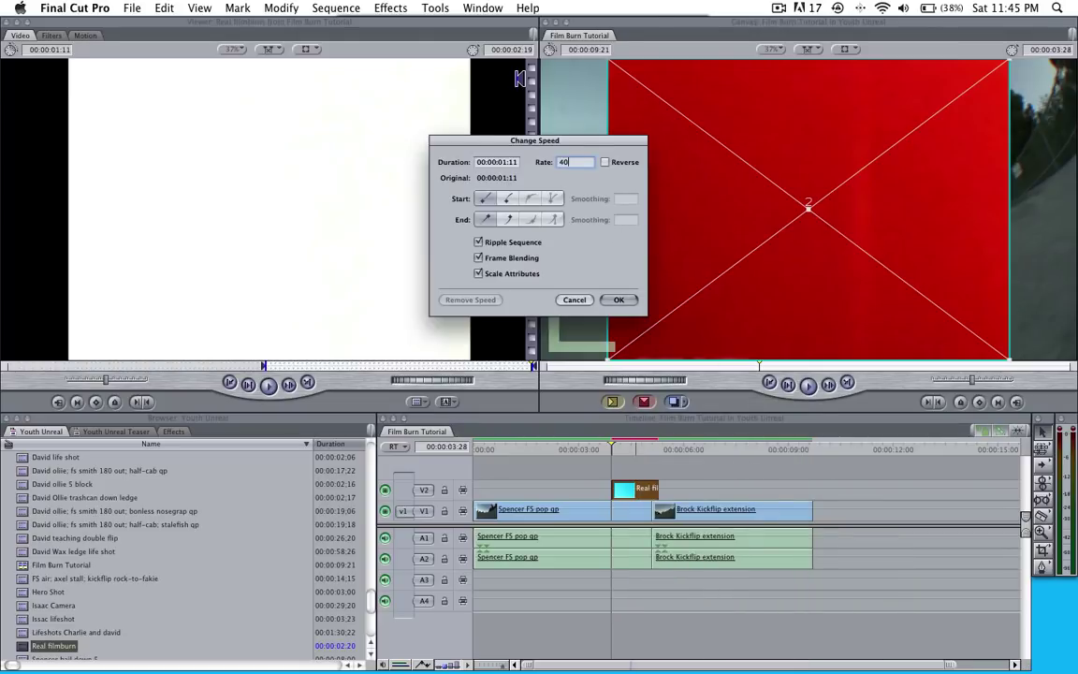
key("Return")
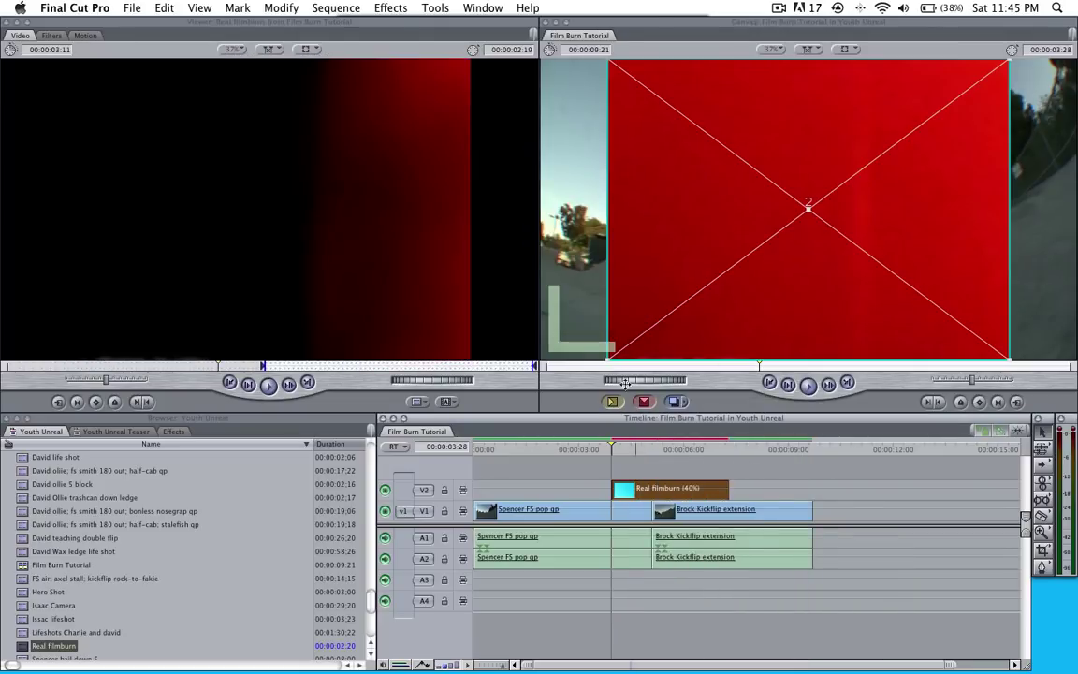
left_click_drag(610, 448, 729, 449)
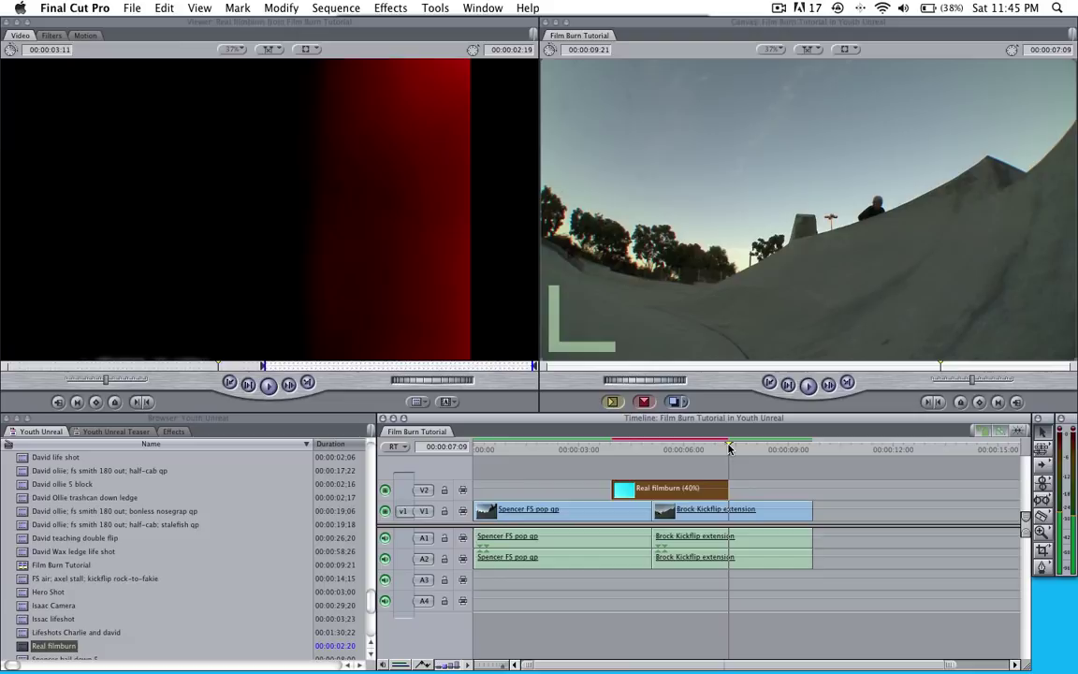
mouse_move(729, 449)
left_mouse_down()
mouse_move(739, 449)
mouse_move(730, 450)
left_mouse_up()
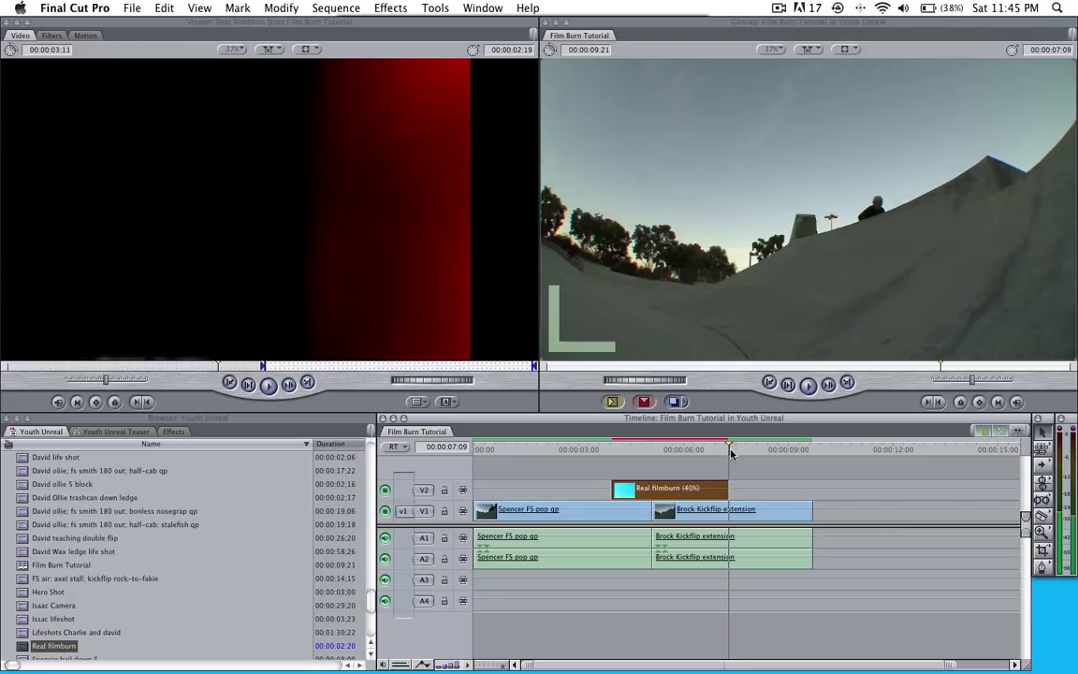
Load the Real filmburn clip into the Viewer and show its Motion tab parameters.
double_click(668, 494)
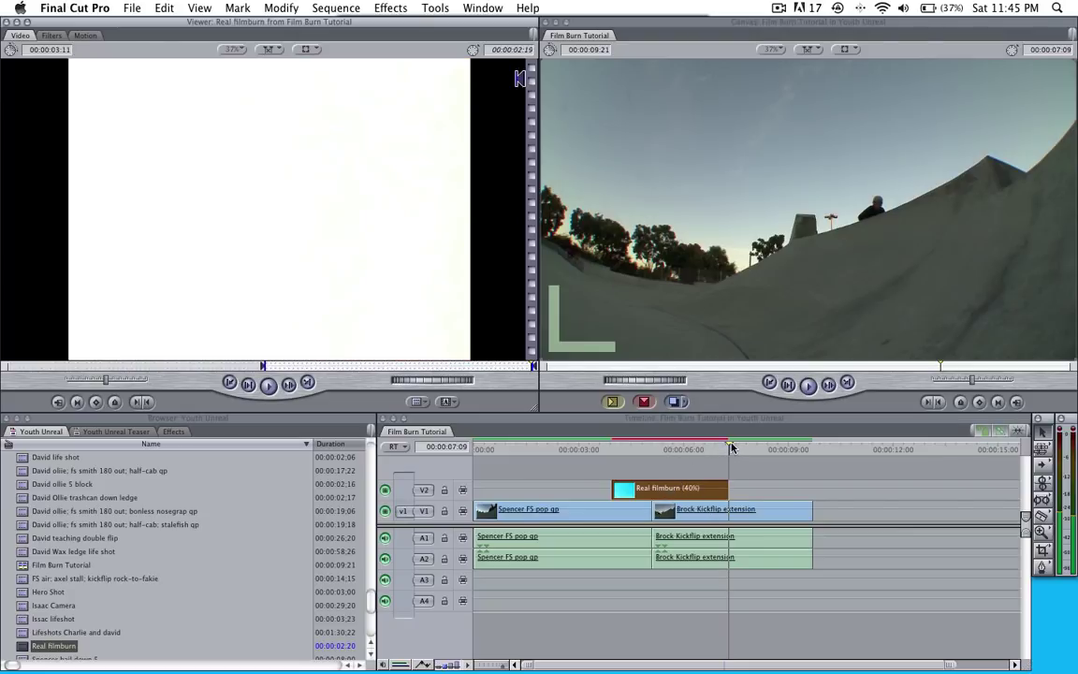
left_click_drag(732, 447, 690, 448)
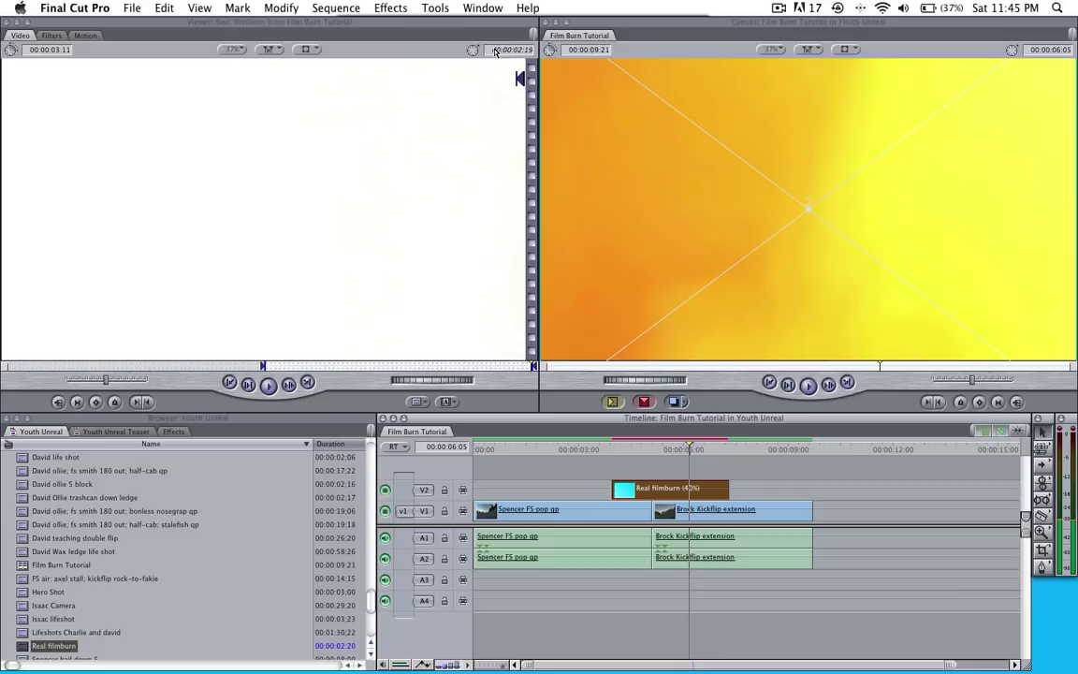
key("super+2")
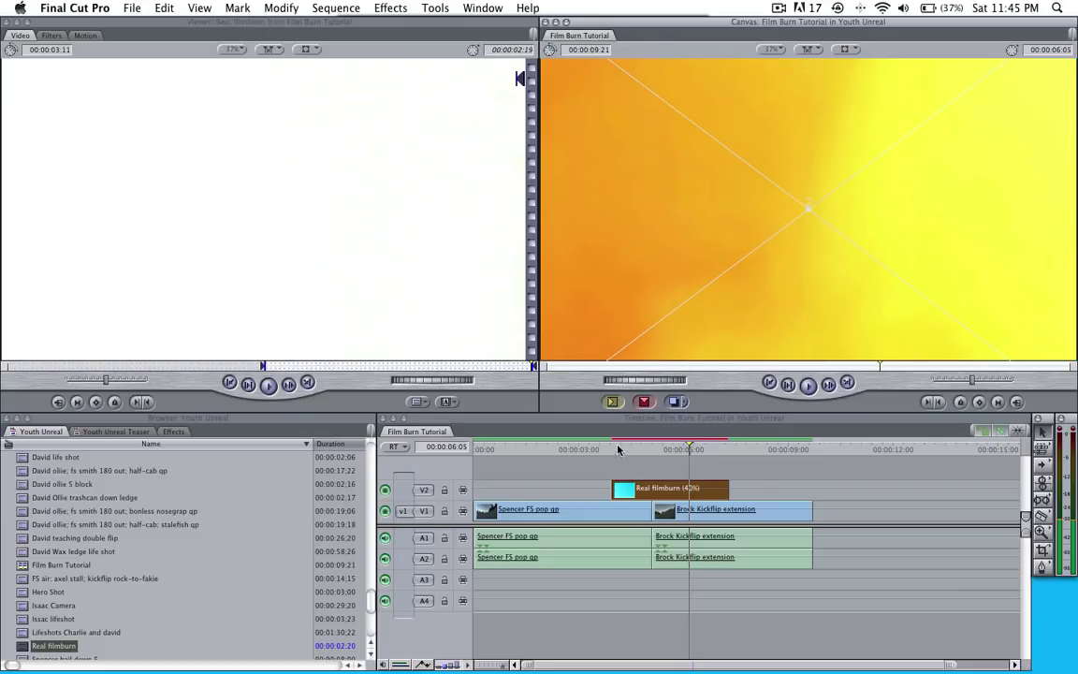
left_click_drag(583, 448, 744, 449)
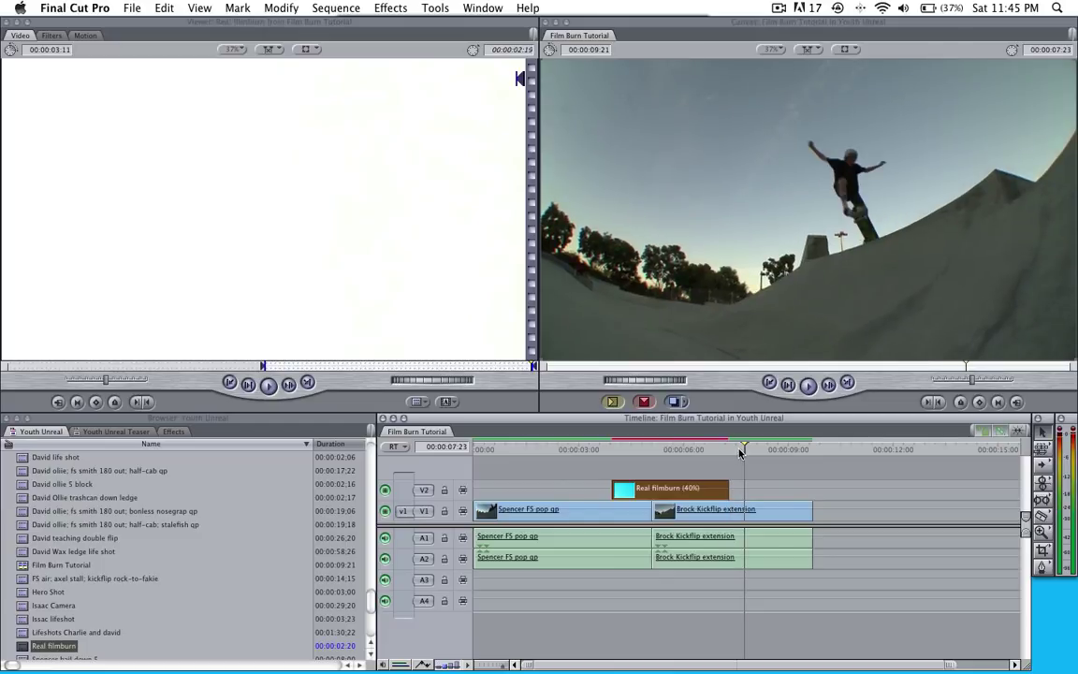
key("super+1")
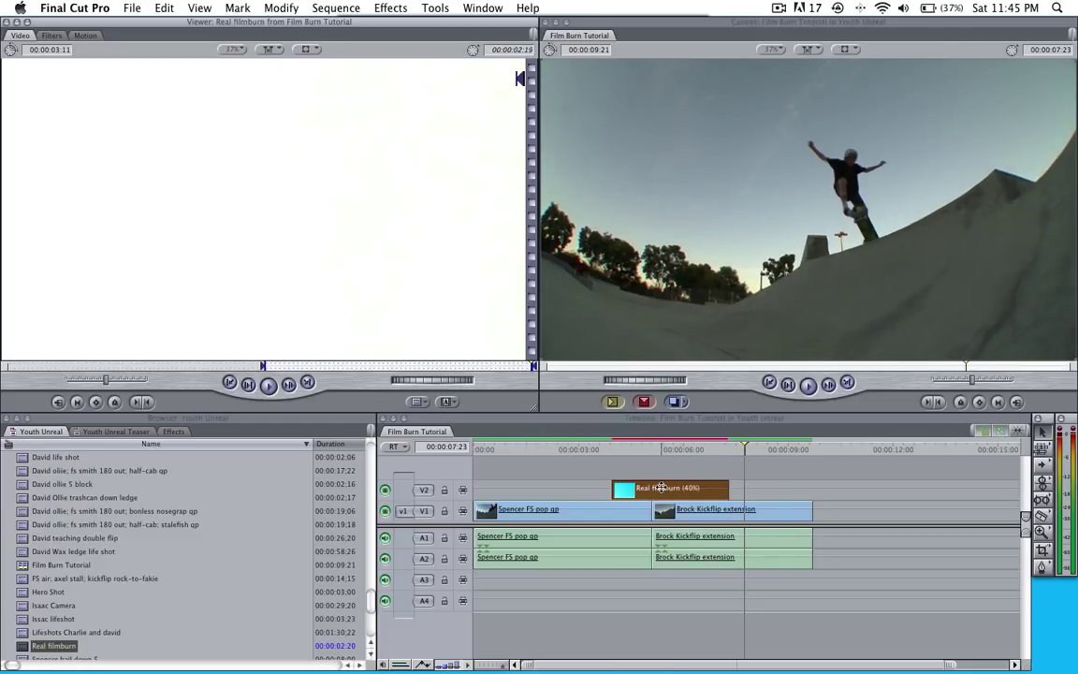
Expand Opacity and add a keyframe at the film-burn clip's start with Opacity 0.
left_click(87, 35)
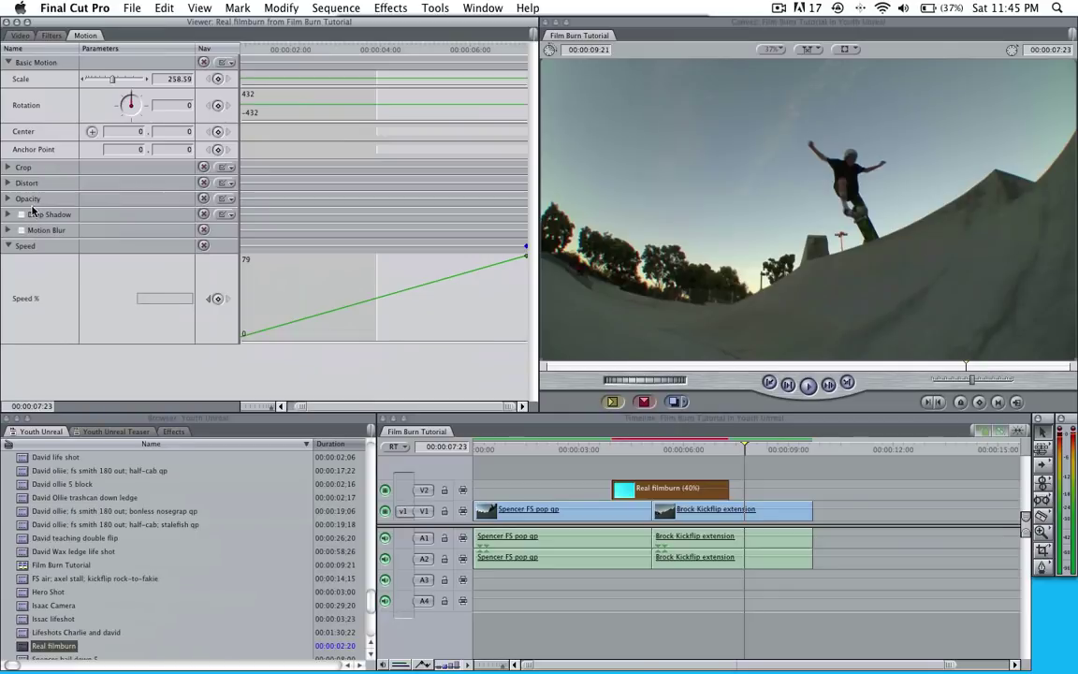
left_click(8, 199)
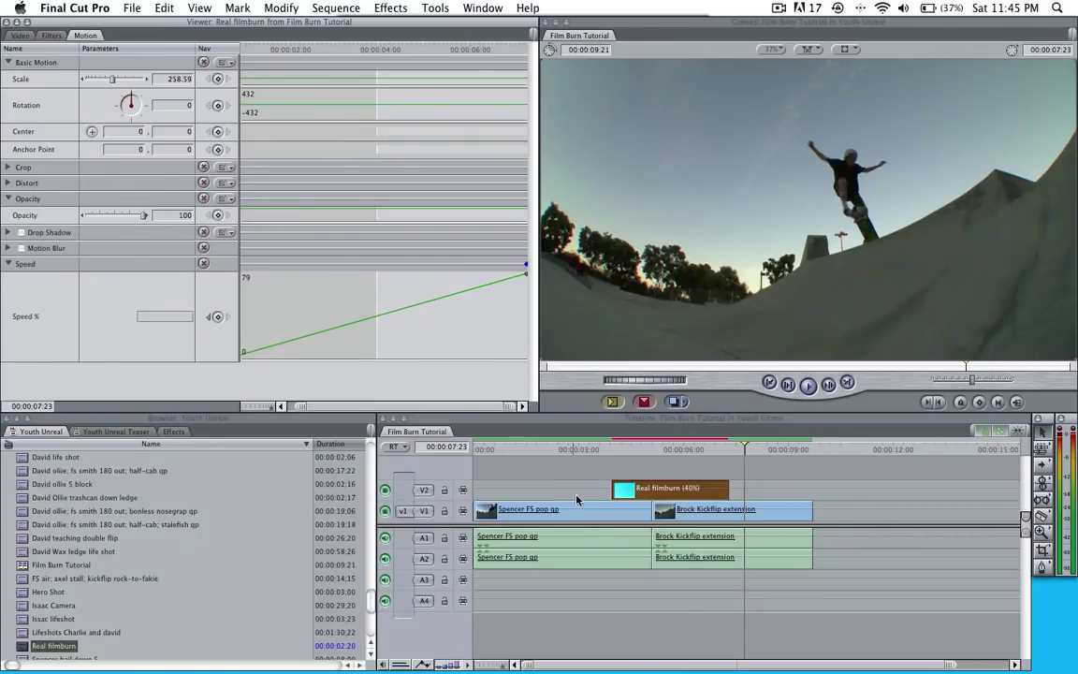
left_click_drag(746, 446, 612, 448)
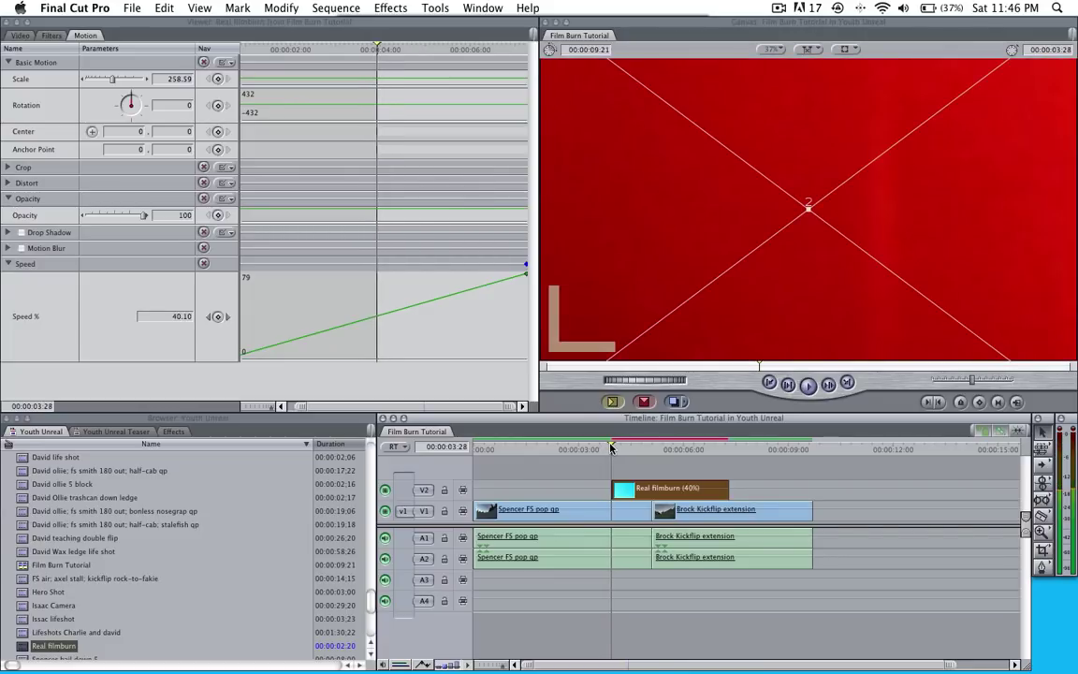
left_click(218, 215)
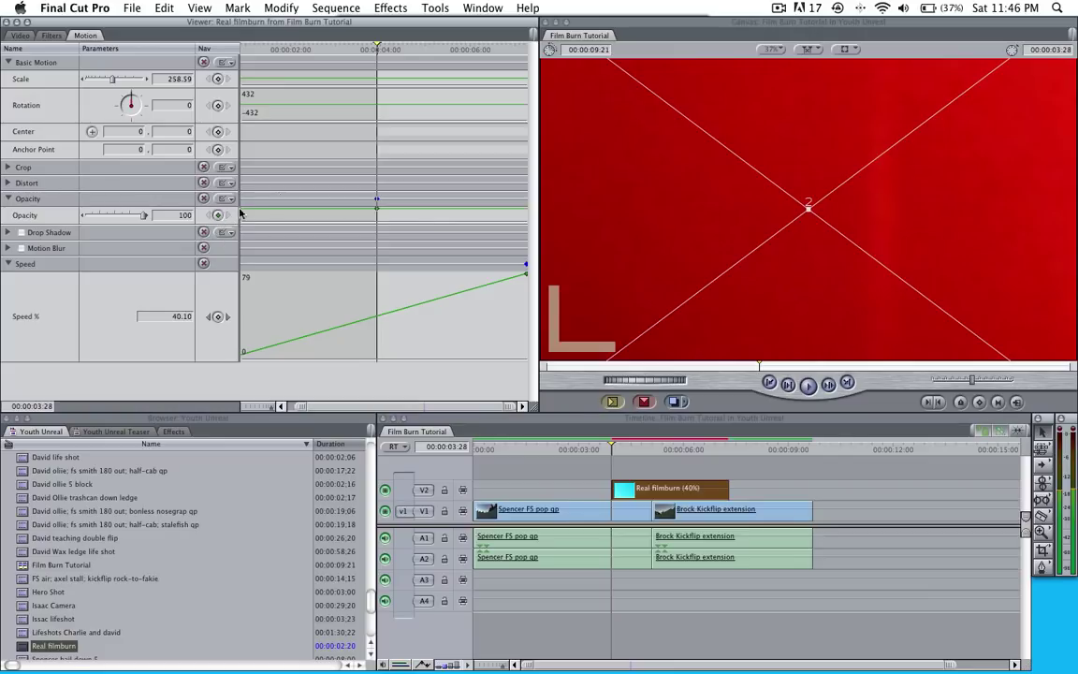
left_click(83, 215)
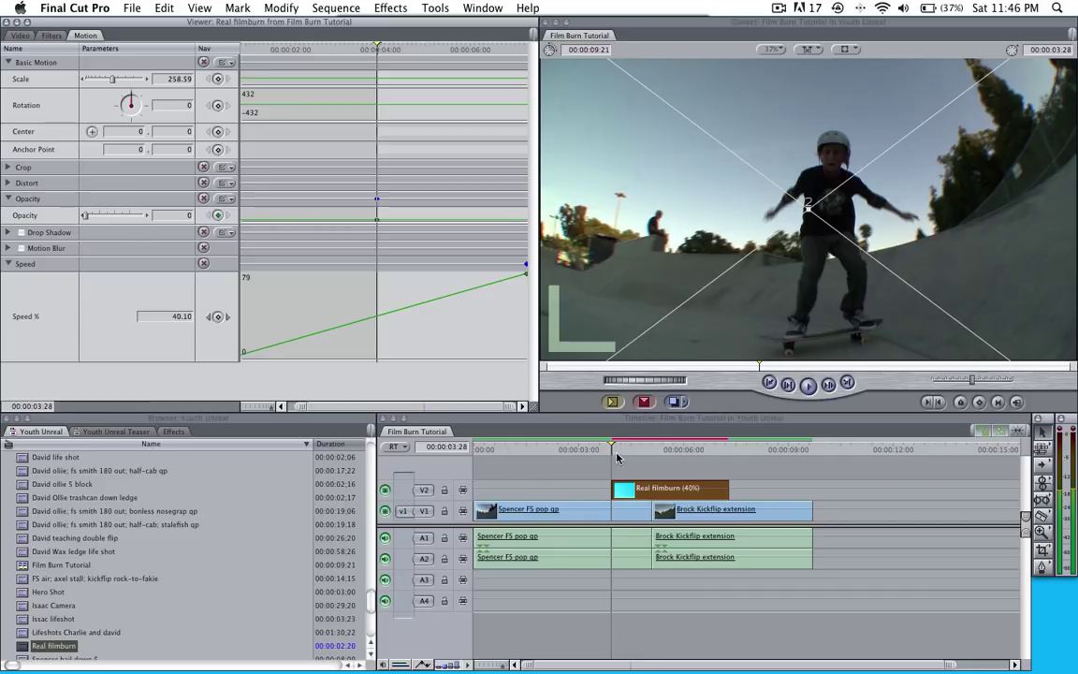
left_click_drag(613, 450, 651, 451)
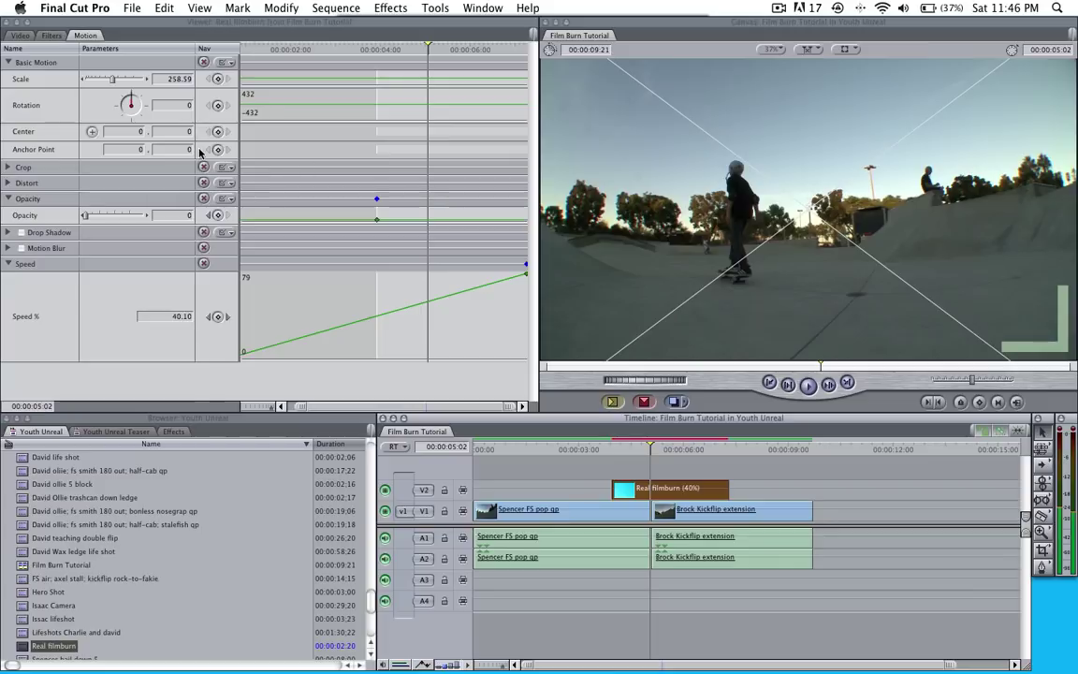
Add an opacity keyframe raised to 100, then a hold keyframe further into the clip.
left_click(217, 216)
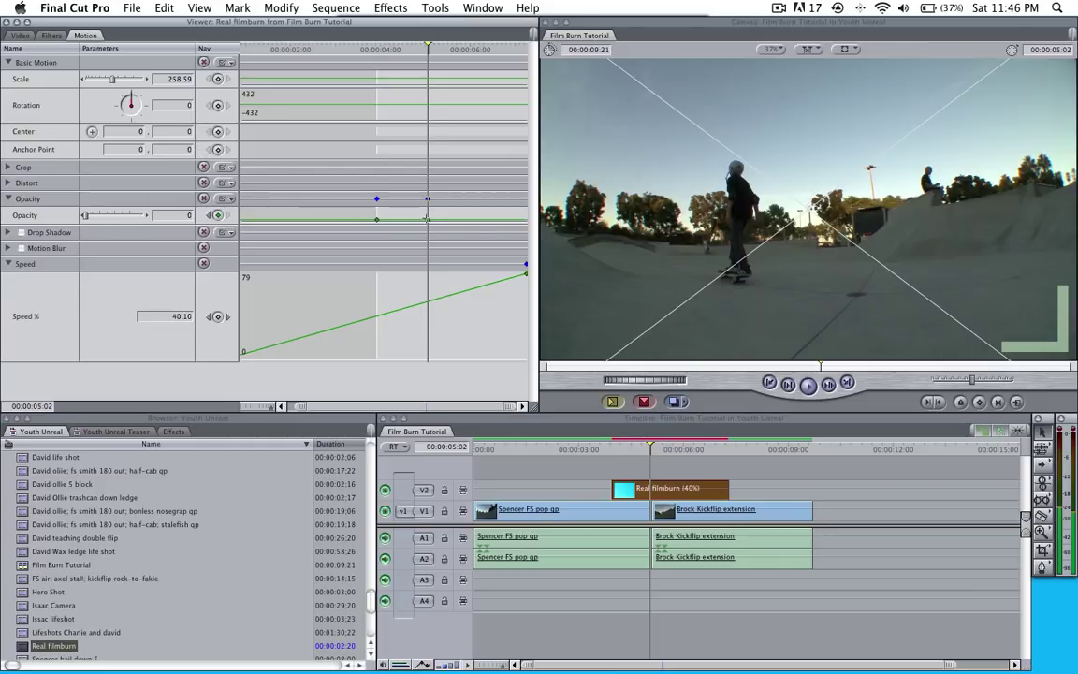
left_click_drag(427, 218, 426, 207)
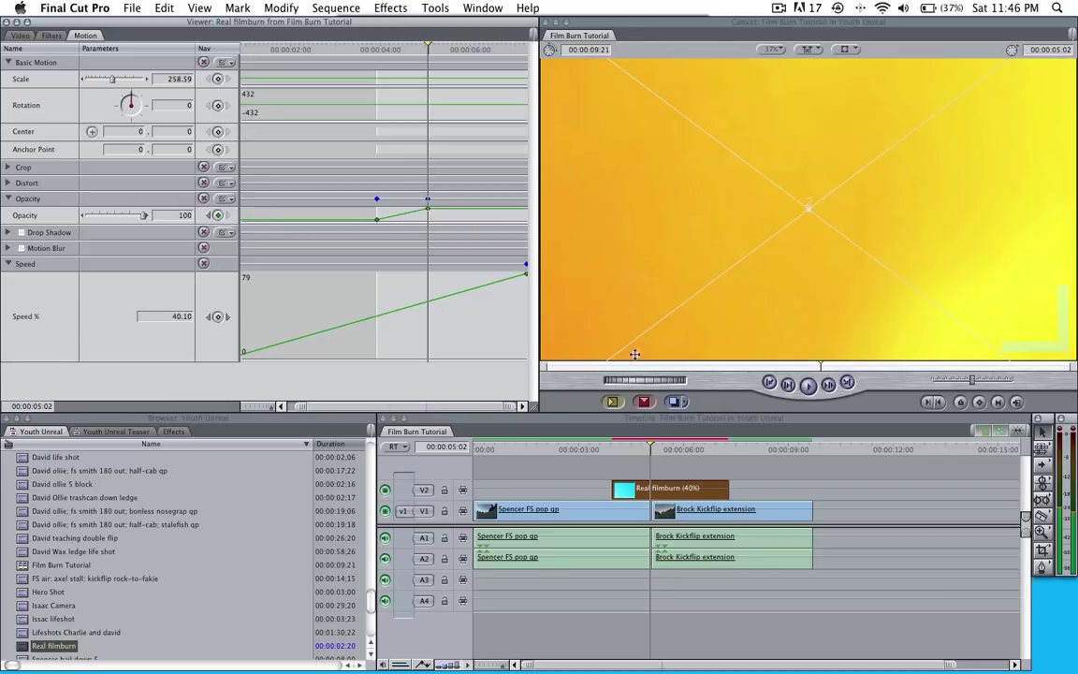
left_click_drag(653, 456, 693, 446)
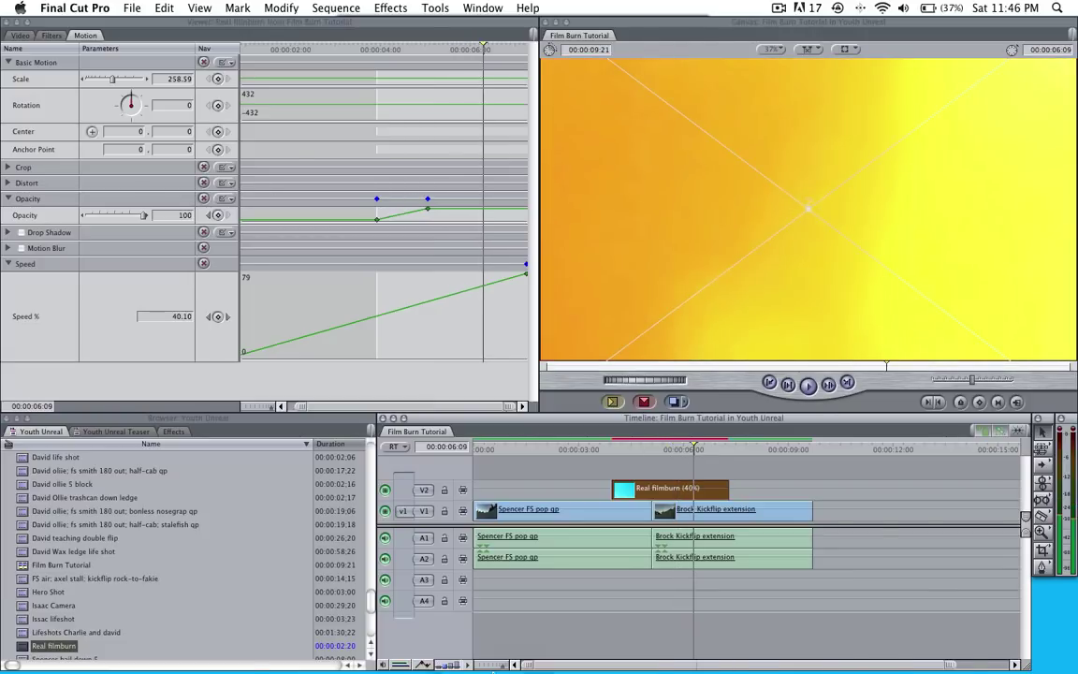
left_click(218, 216)
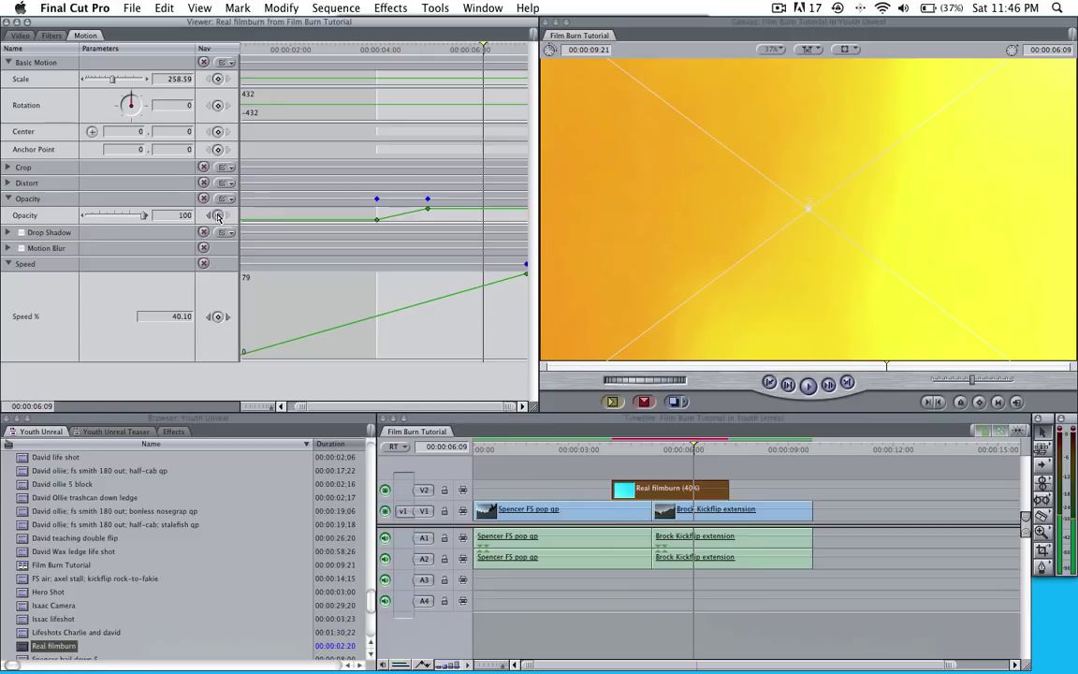
left_click(218, 216)
Add an opacity keyframe on the clip's final frame and drag it down to 0.
left_click_drag(694, 449, 729, 454)
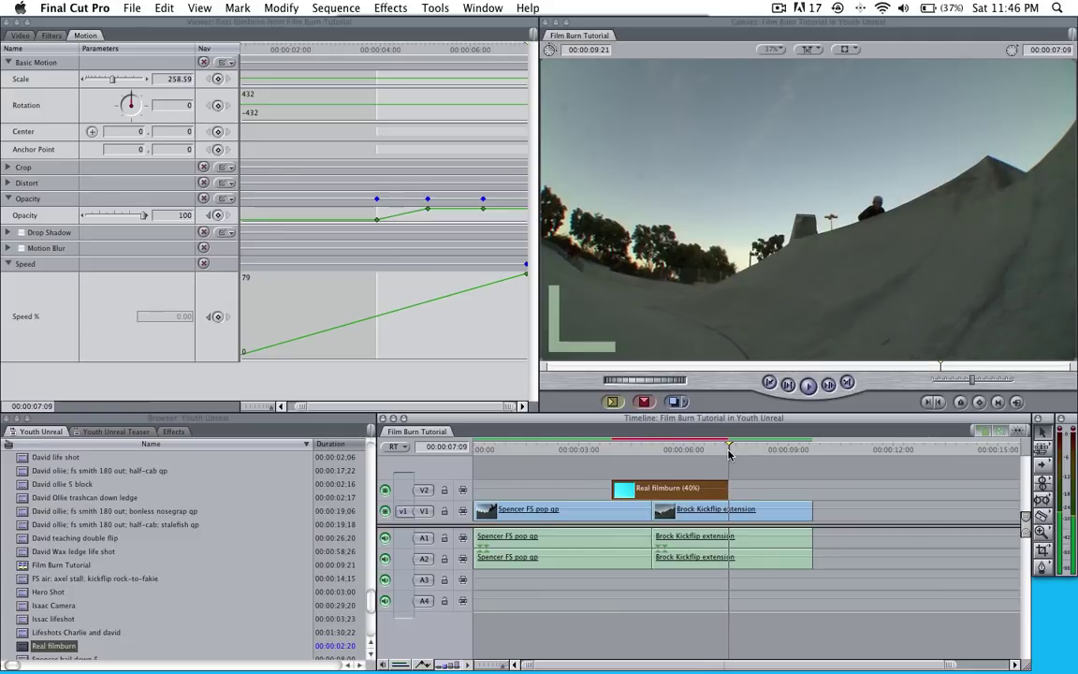
left_click(226, 220)
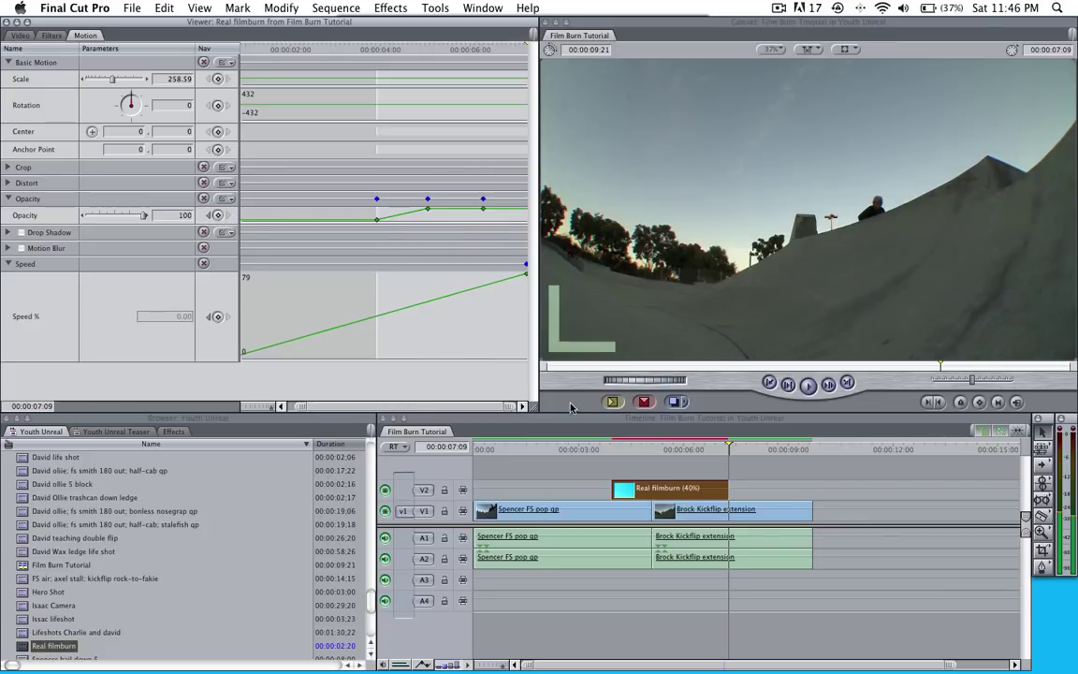
left_click(730, 447)
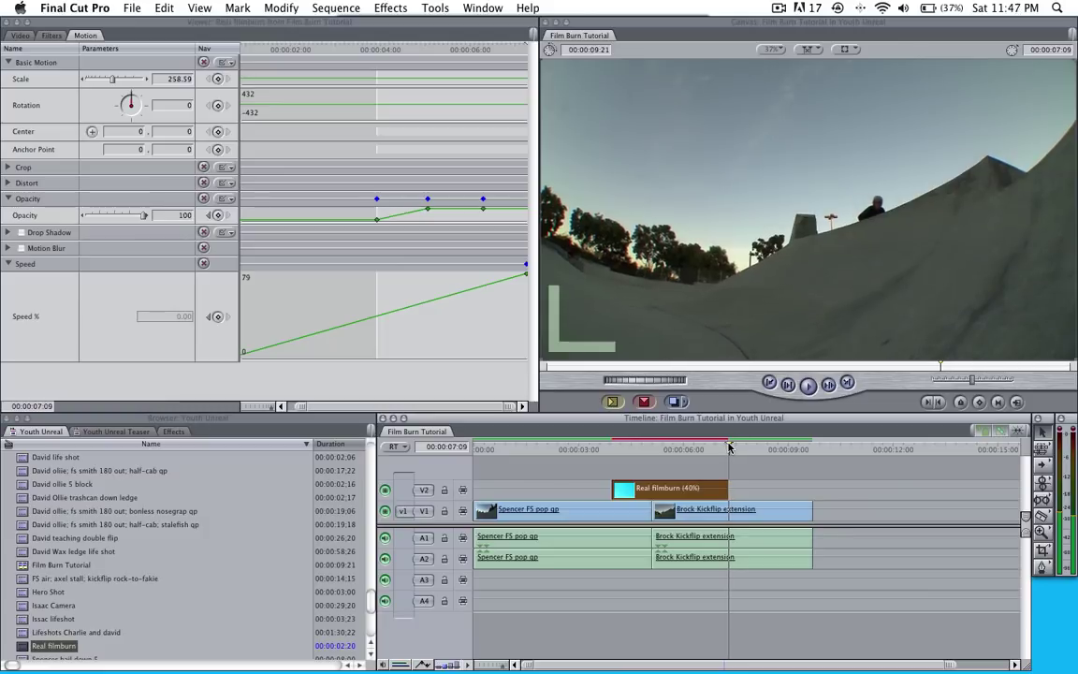
left_click(727, 447)
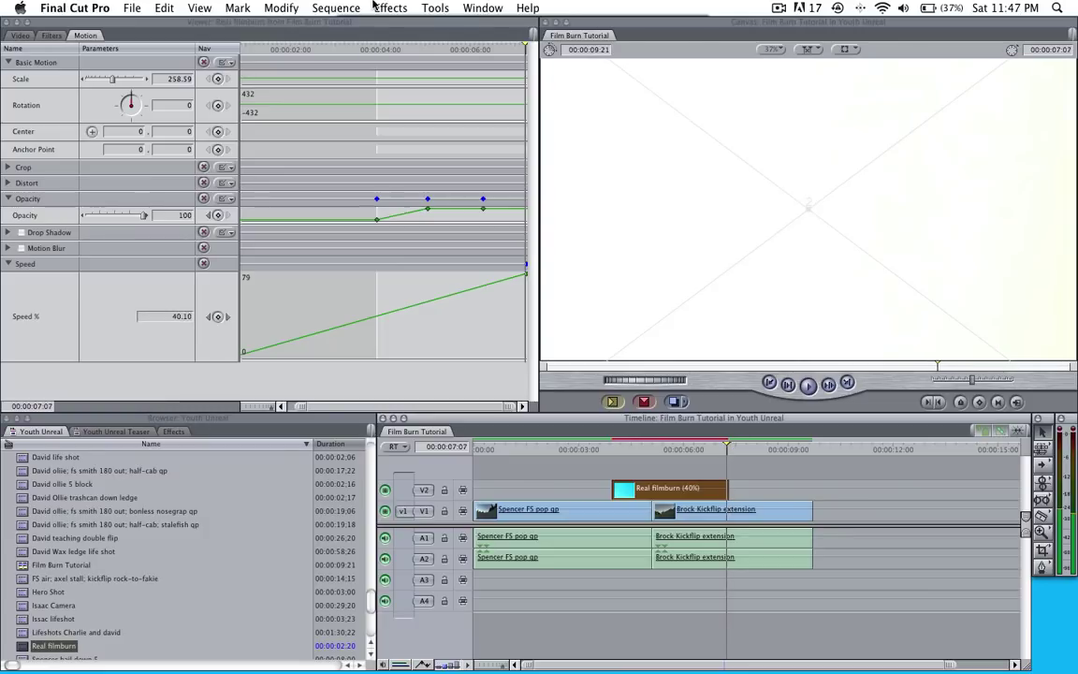
left_click(526, 49)
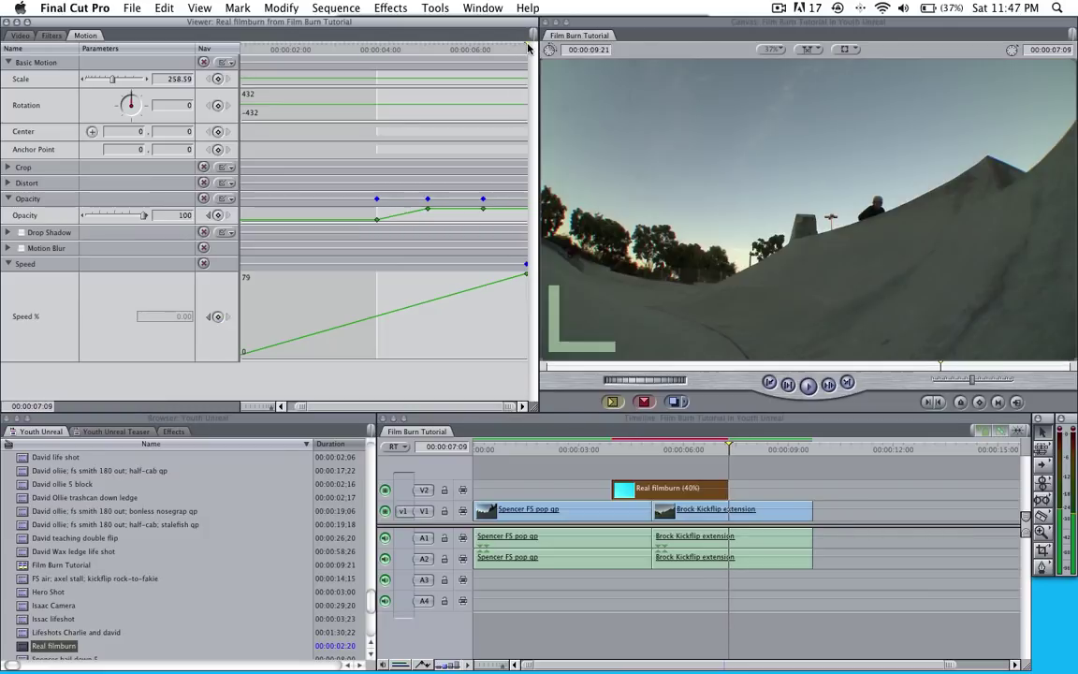
left_click(217, 215)
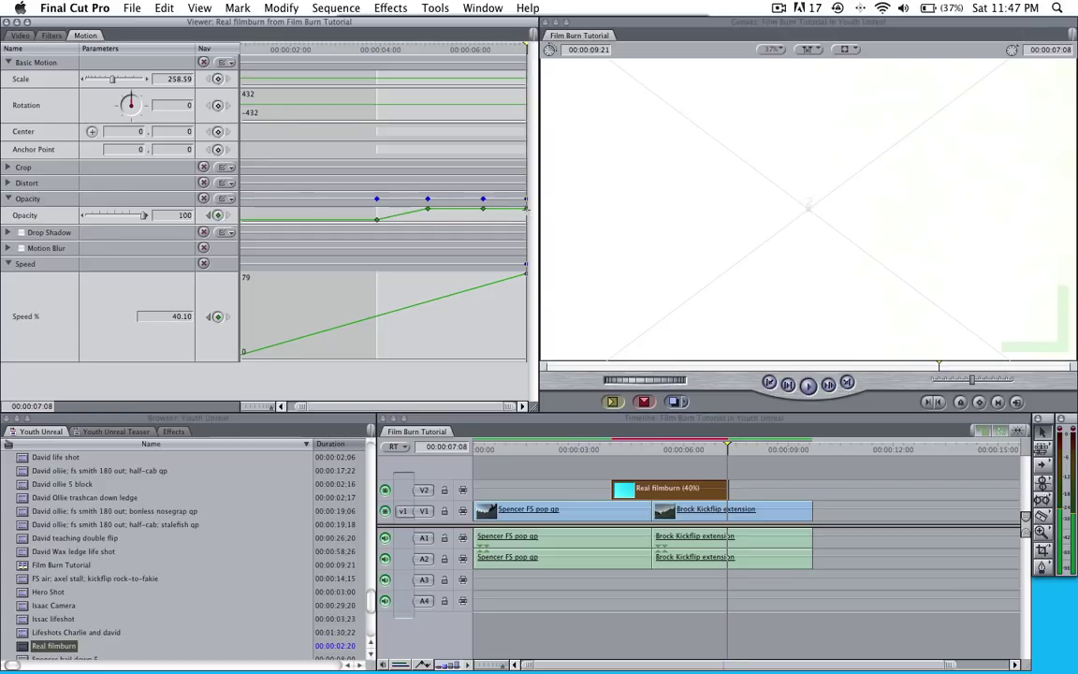
left_click_drag(525, 207, 524, 248)
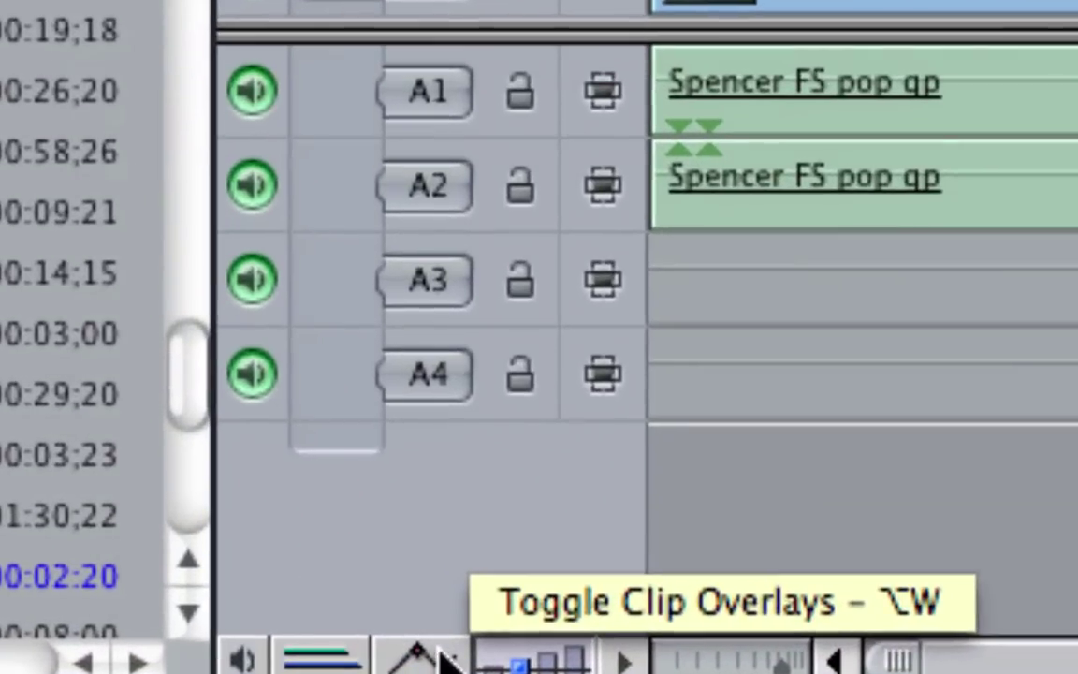
Turn on clip overlays to show the opacity lines, then render the sequence.
left_click(435, 661)
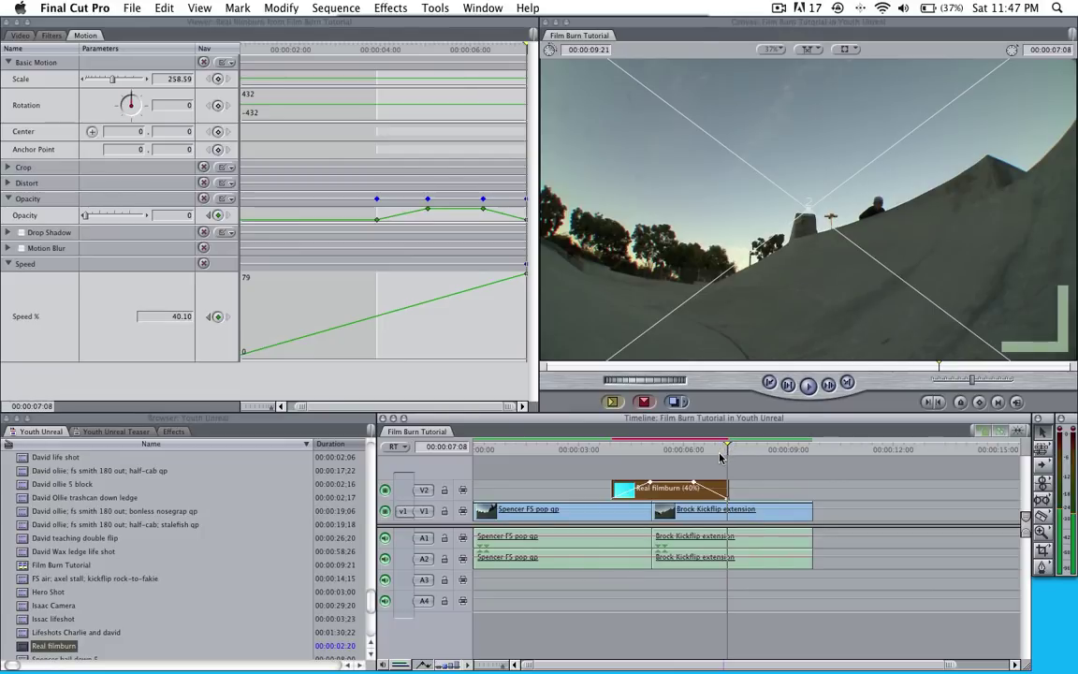
key("super+r")
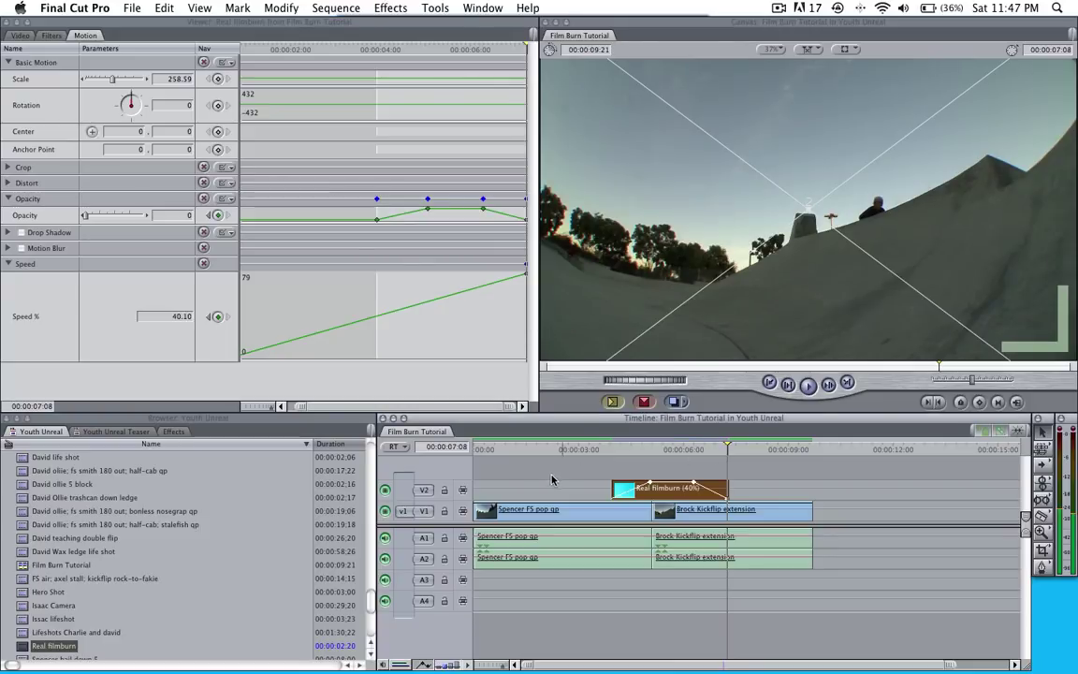
left_click(477, 450)
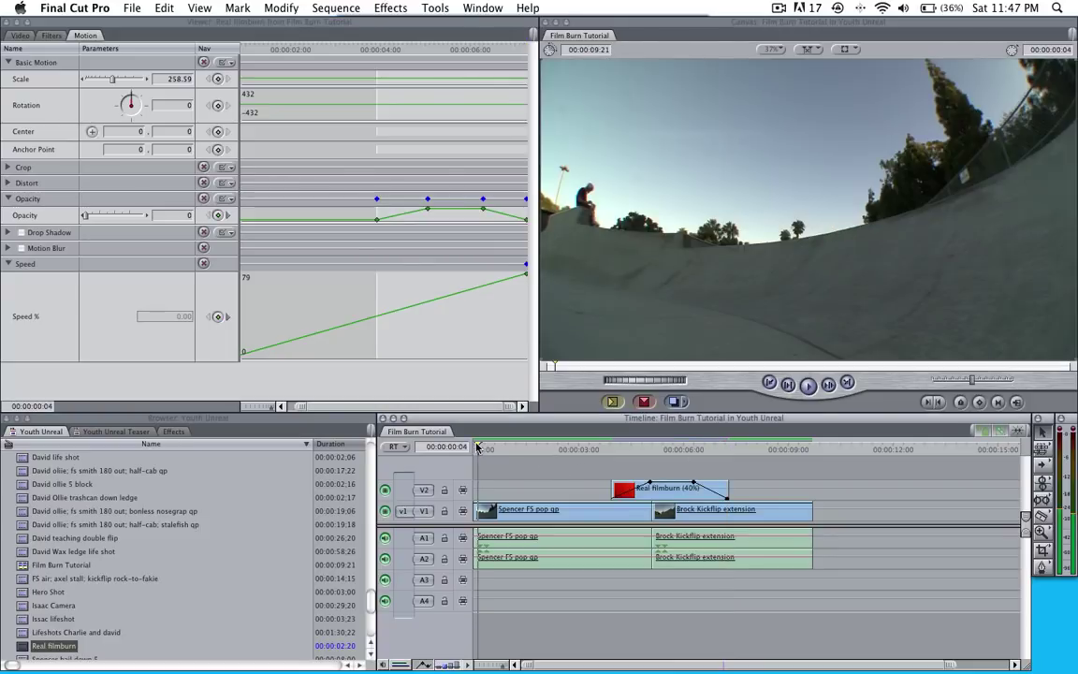
left_click(473, 449)
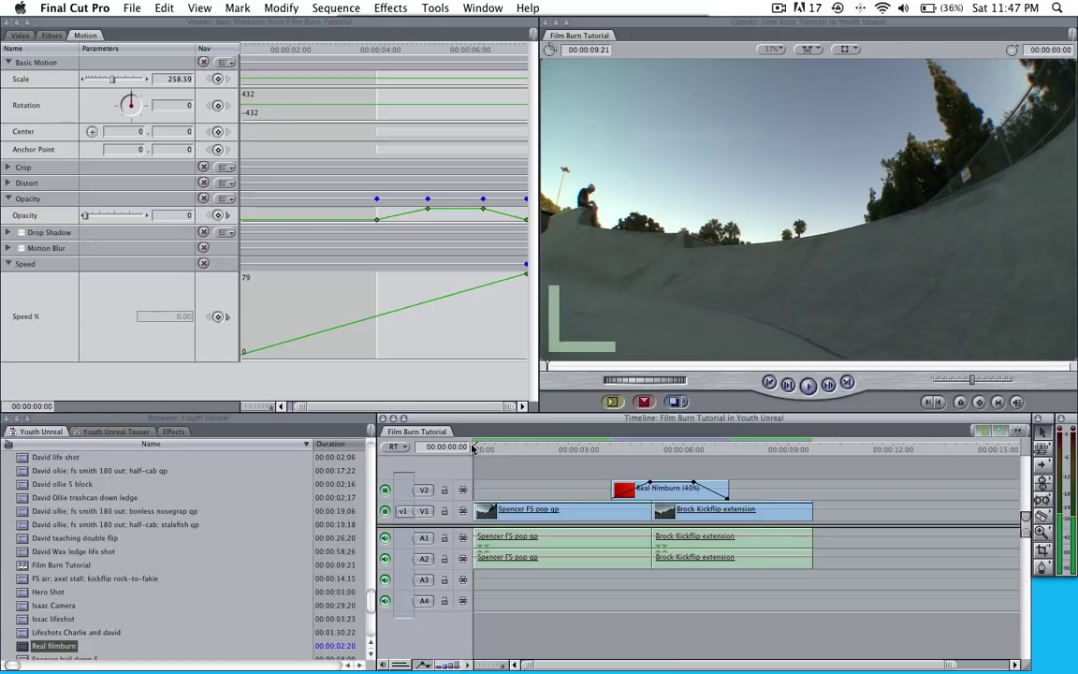
key("space")
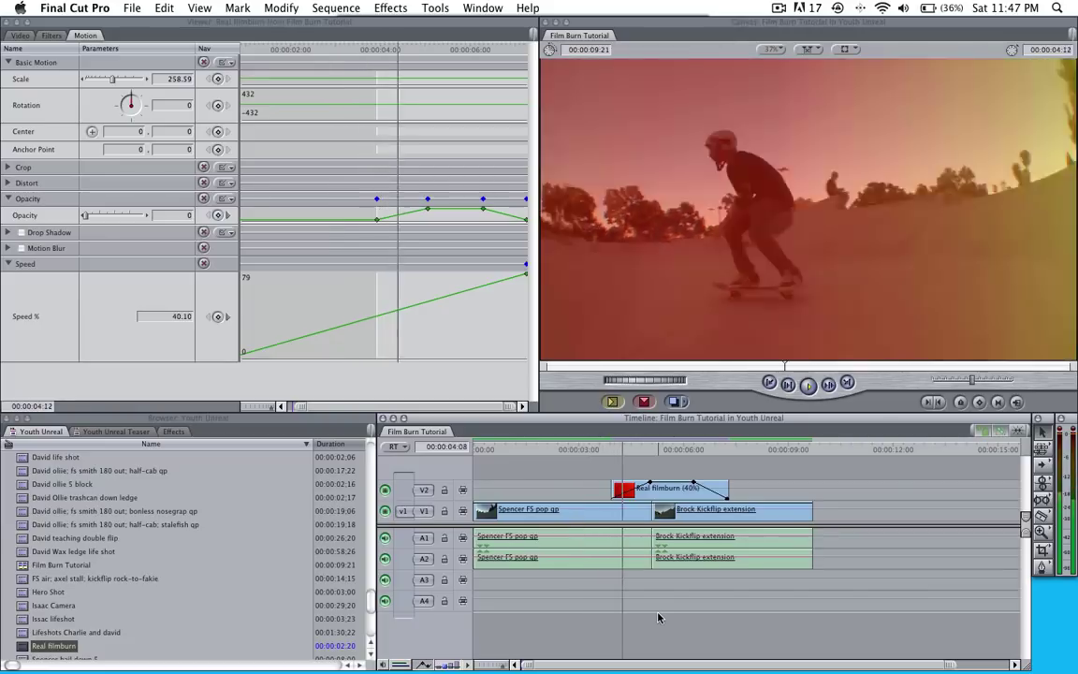
key("Down")
left_click_drag(588, 449, 524, 451)
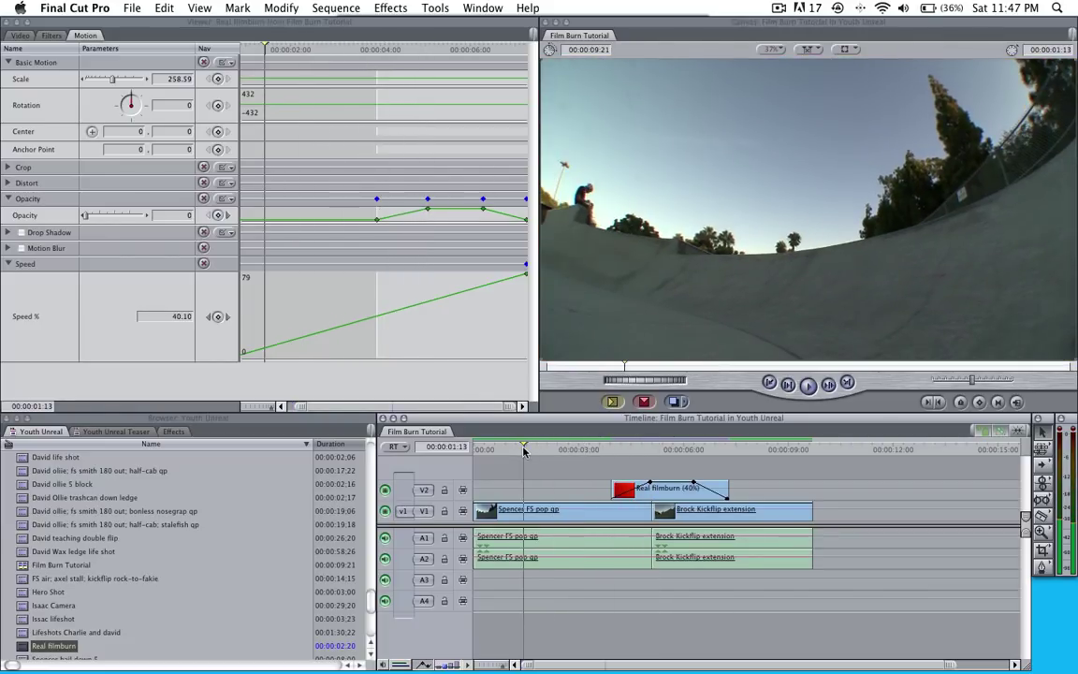
key("space")
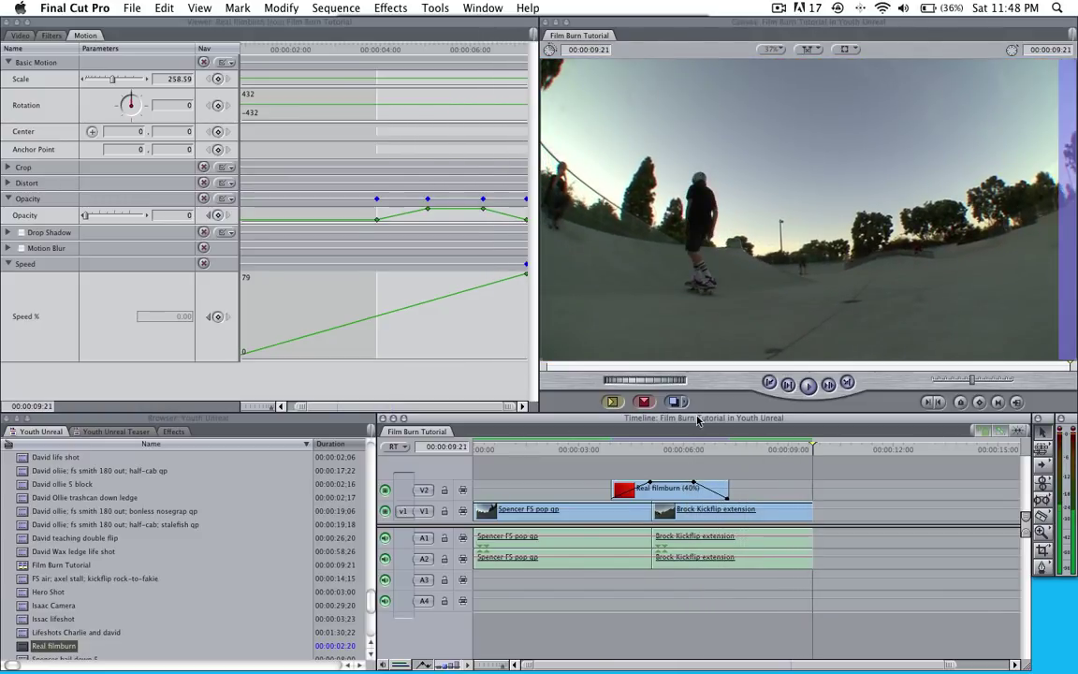
left_click_drag(602, 450, 801, 451)
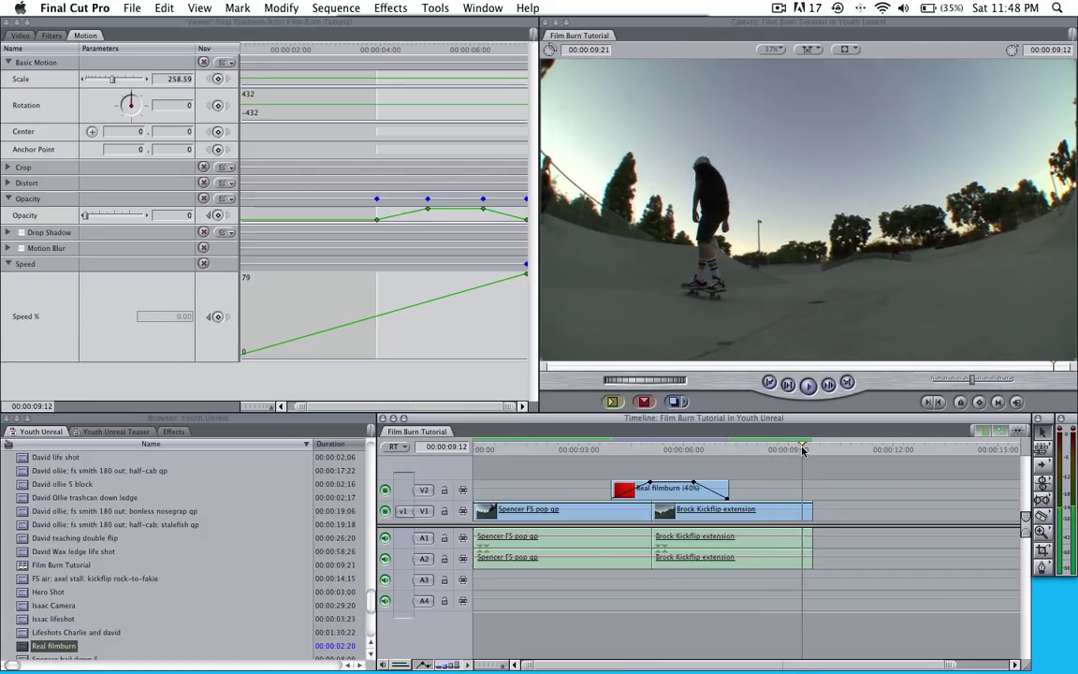